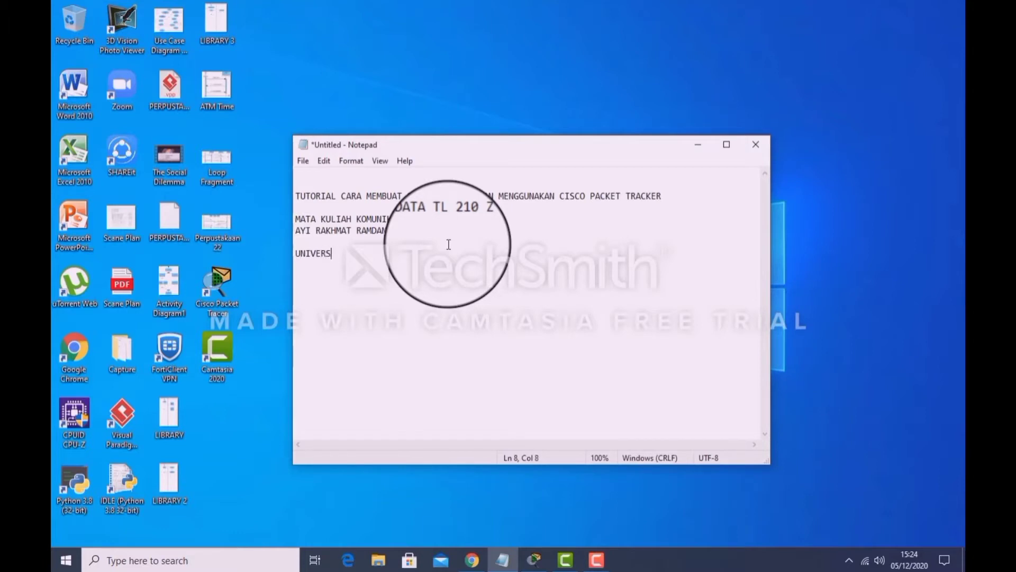
Finish the introductory text with "UNIVERSITAS RAHARJA" and switch to Cisco Packet Tracer.
{"action": "type", "text": "JA"}
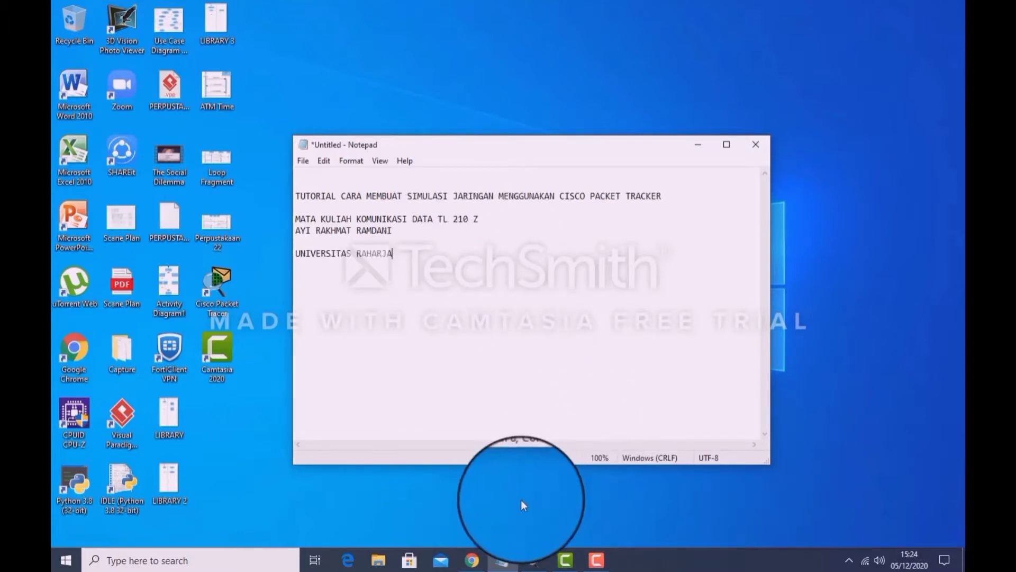
{"action": "double_click", "coordinate": [217, 288]}
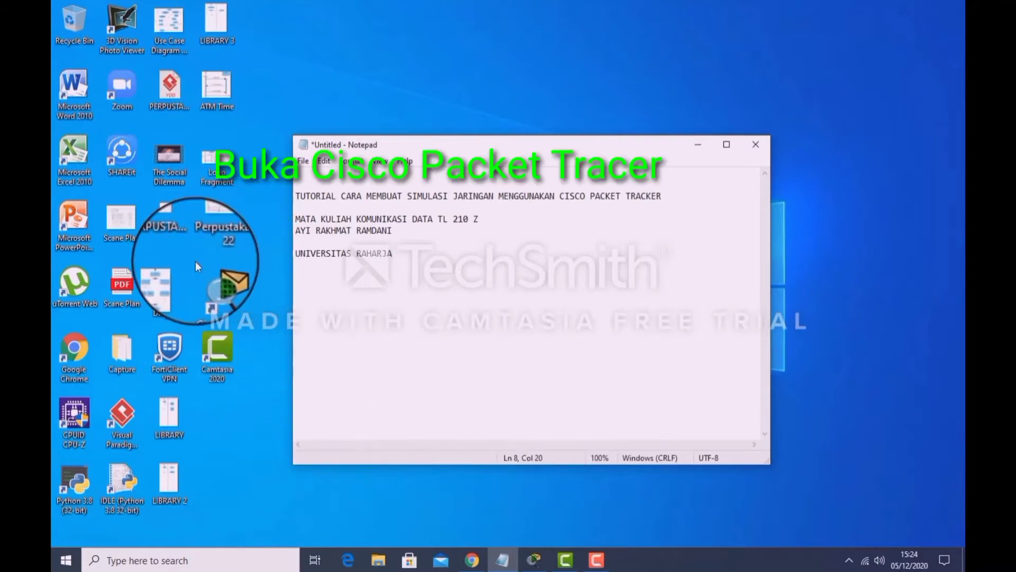
{"action": "left_click_drag", "start_coordinate": [272, 335], "coordinate": [273, 336]}
{"action": "left_click", "coordinate": [216, 300]}
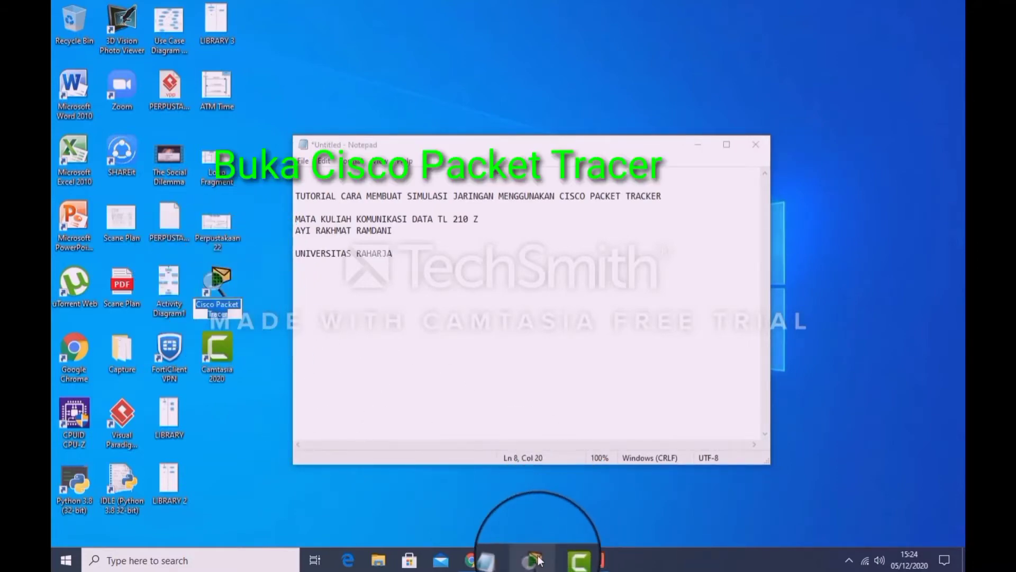
{"action": "left_click", "coordinate": [537, 560]}
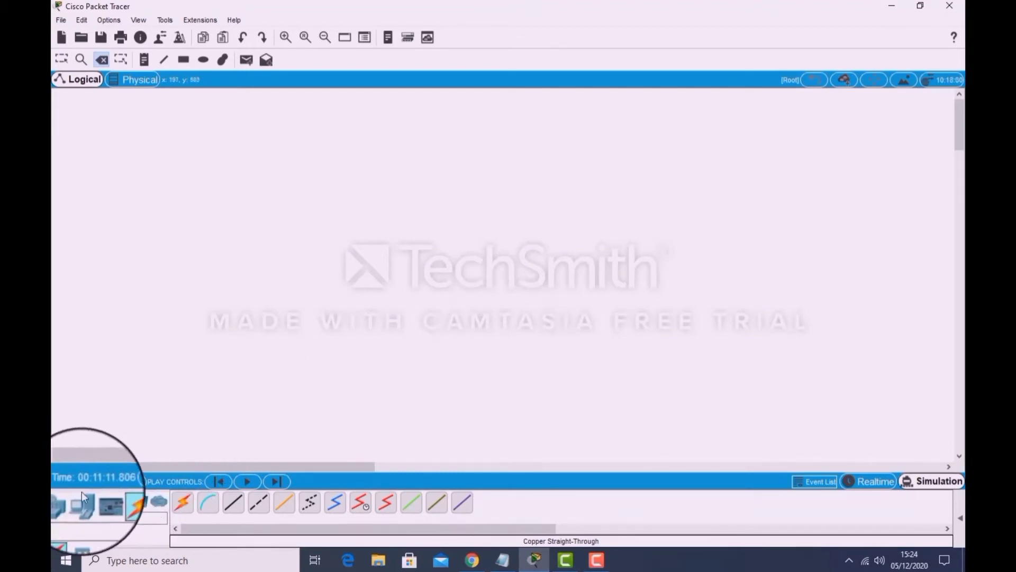
Place a 2950-24 switch in the upper middle of the empty logical workspace.
{"action": "left_click", "coordinate": [69, 501]}
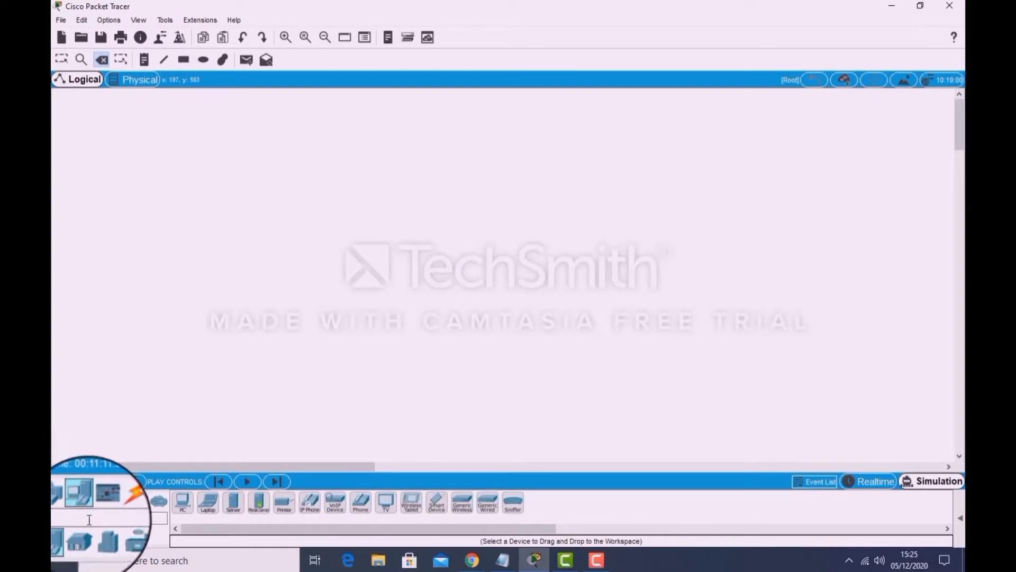
{"action": "left_click", "coordinate": [82, 532]}
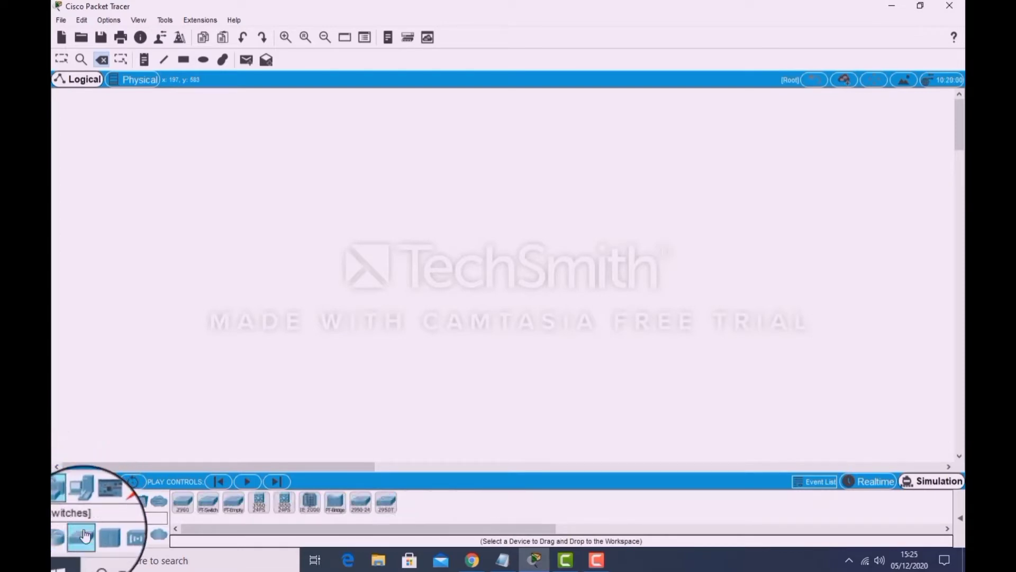
{"action": "left_click_drag", "start_coordinate": [362, 505], "coordinate": [521, 204]}
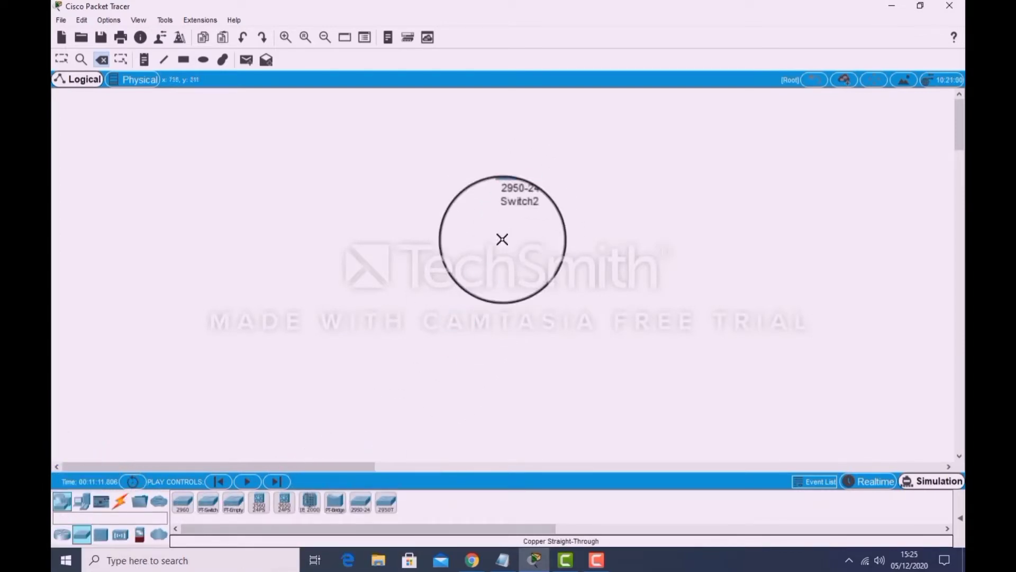
Place two PCs side by side below the switch, one to each side of it.
{"action": "left_click", "coordinate": [82, 502]}
{"action": "left_click_drag", "start_coordinate": [183, 502], "coordinate": [422, 337]}
{"action": "left_click_drag", "start_coordinate": [210, 491], "coordinate": [574, 340]}
Connect PC5's FastEthernet0 port to the switch's FastEthernet0/1 port with a copper straight-through cable.
{"action": "left_click", "coordinate": [120, 501]}
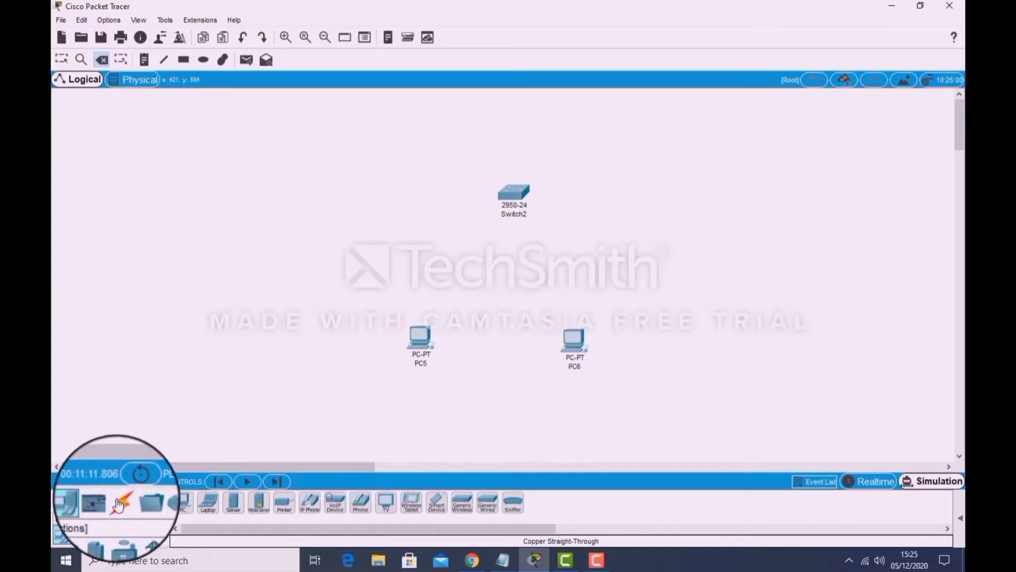
{"action": "left_click", "coordinate": [242, 511]}
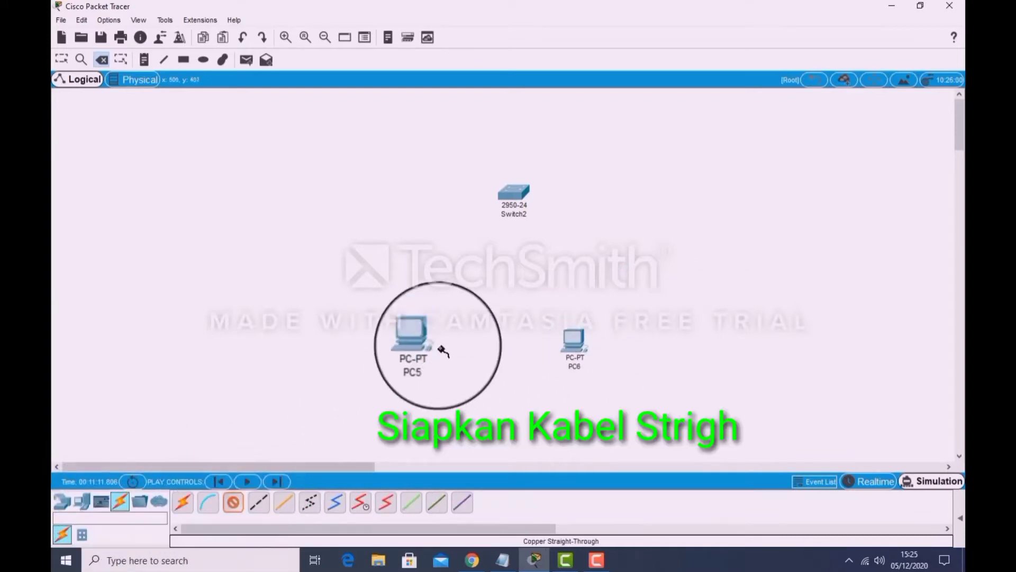
{"action": "left_click", "coordinate": [421, 334]}
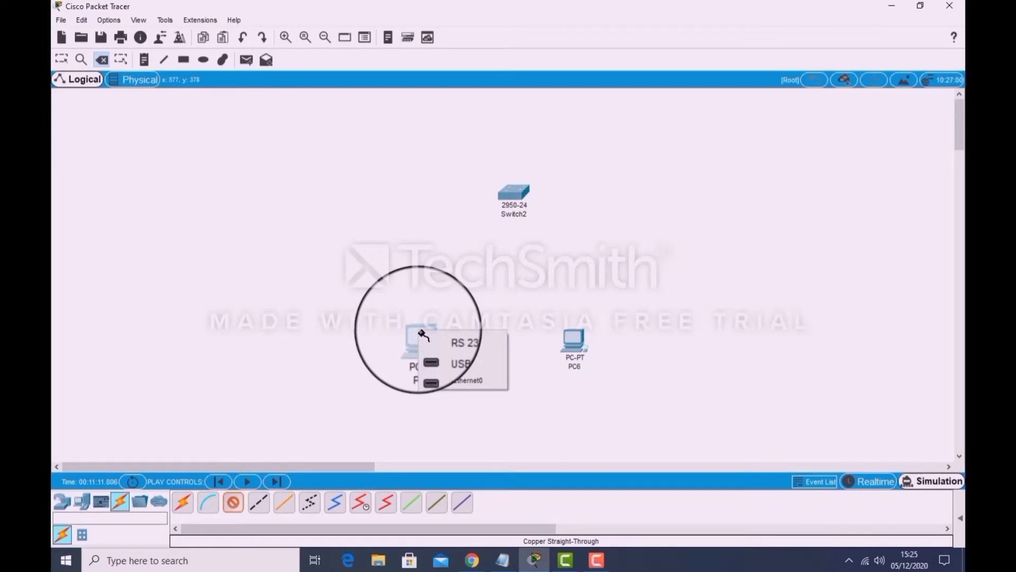
{"action": "left_click", "coordinate": [450, 382]}
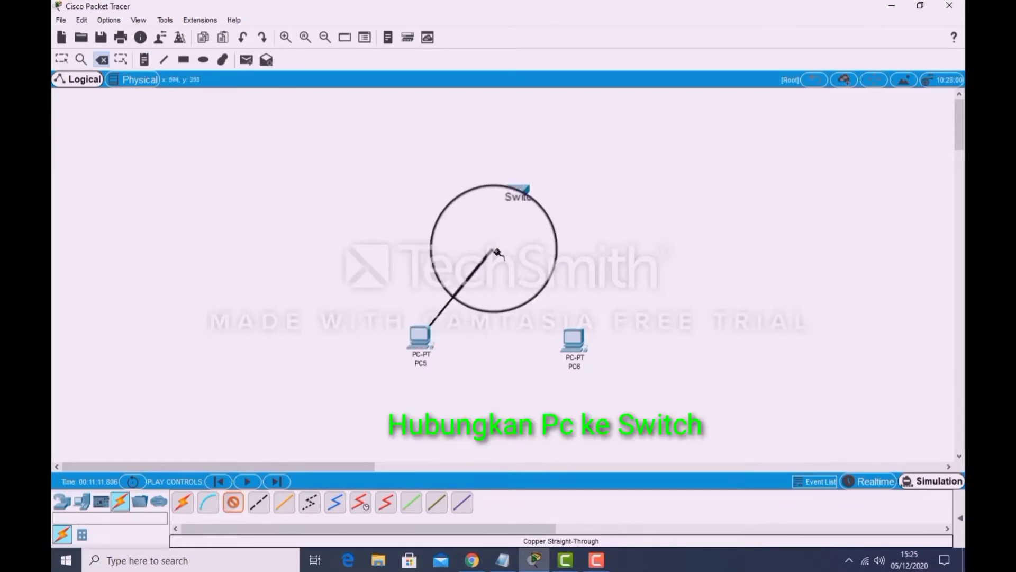
{"action": "left_click", "coordinate": [512, 193]}
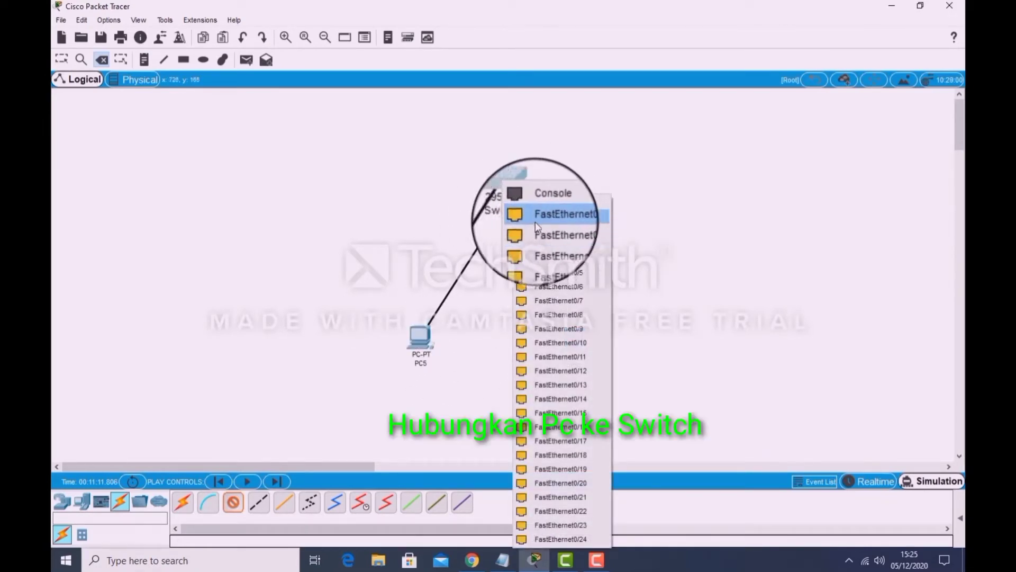
{"action": "left_click", "coordinate": [551, 220]}
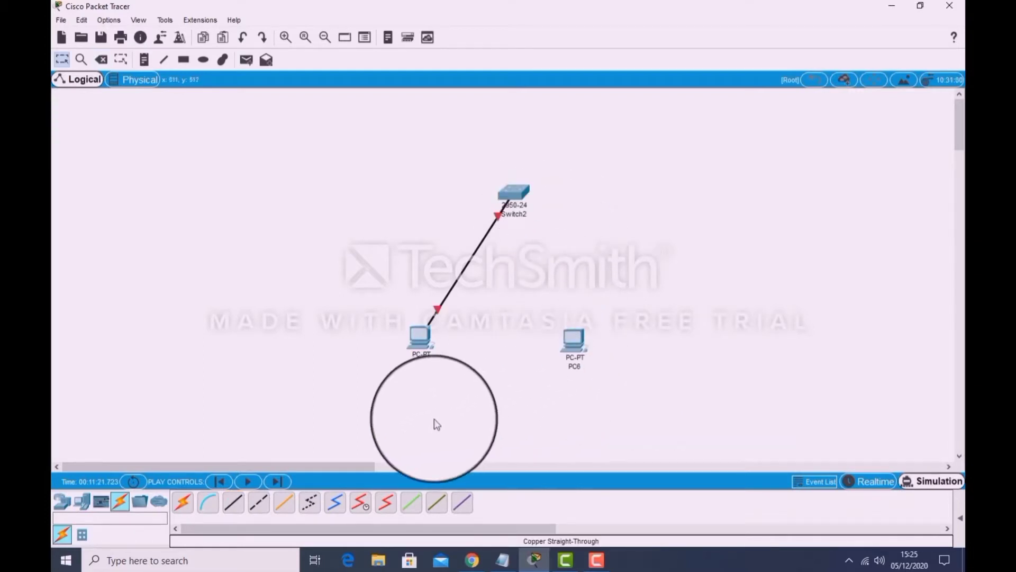
Connect PC6's FastEthernet0 port to the switch's FastEthernet0/2 port with a copper straight-through cable.
{"action": "left_click", "coordinate": [233, 501]}
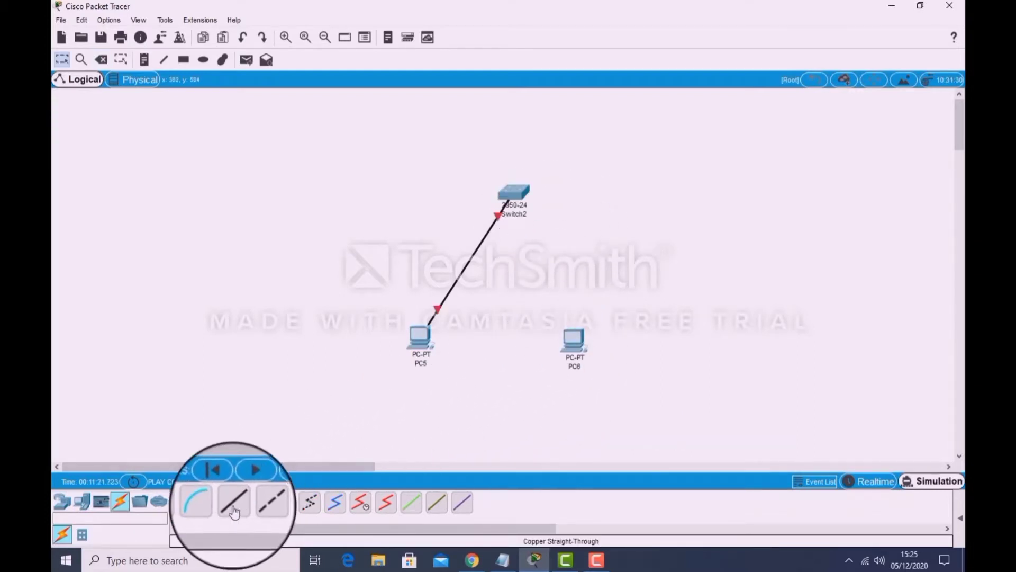
{"action": "left_click", "coordinate": [575, 339]}
{"action": "left_click", "coordinate": [602, 382]}
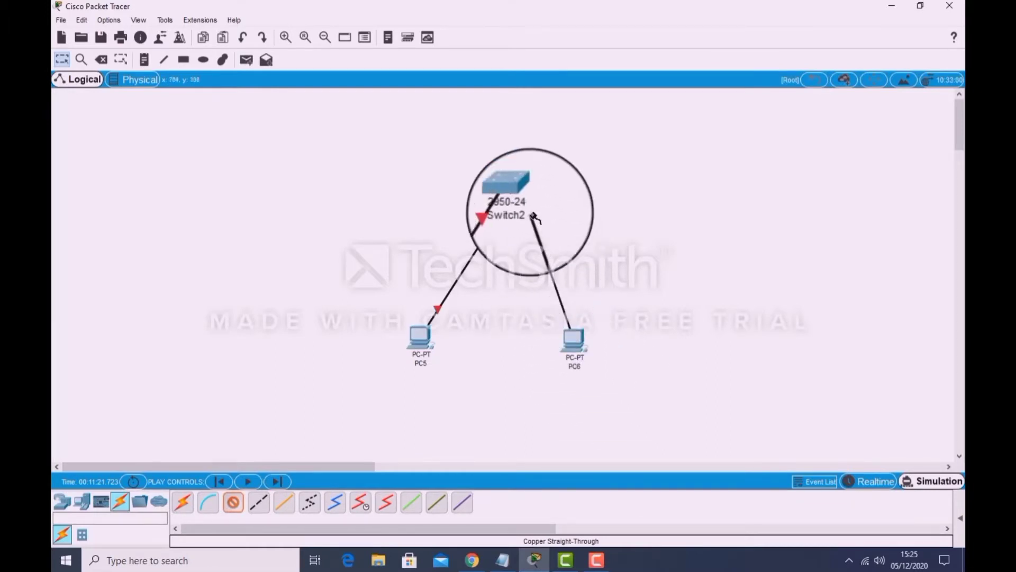
{"action": "left_click", "coordinate": [512, 190]}
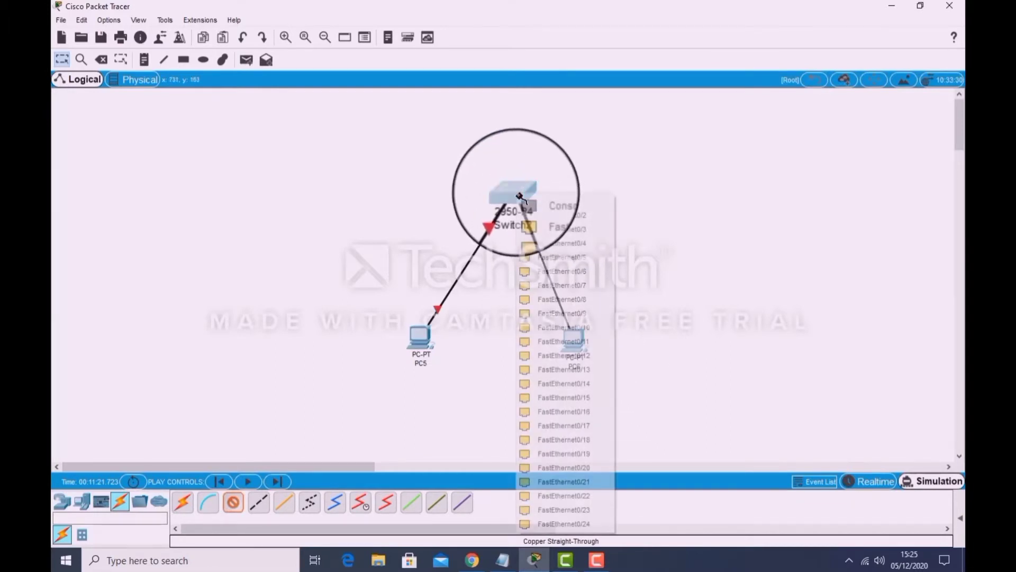
{"action": "left_click", "coordinate": [550, 217]}
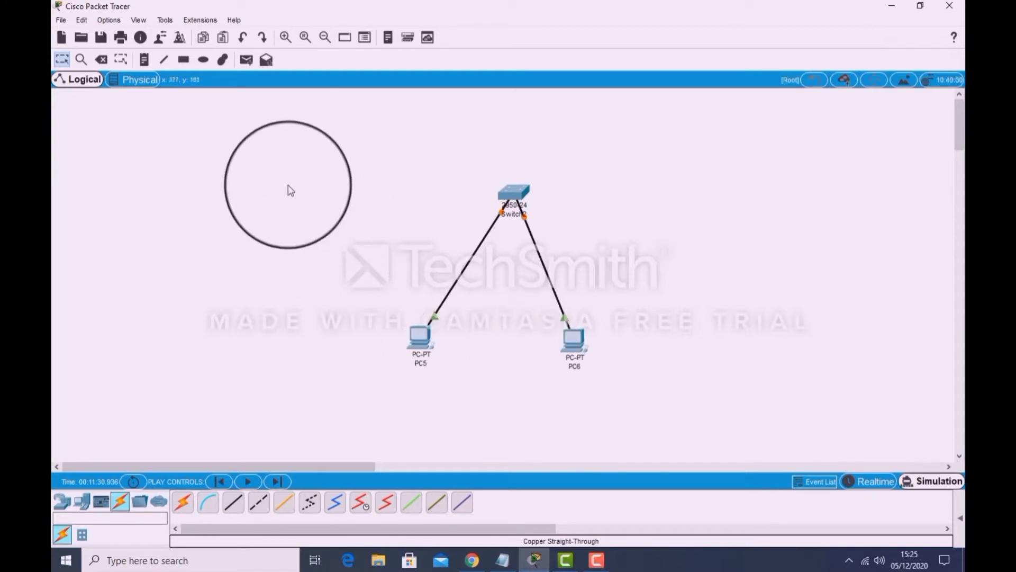
Add the note 192.168.30.2 below PC6 and the note 192.168.30.1 above the switch.
{"action": "left_click", "coordinate": [144, 60]}
{"action": "left_click", "coordinate": [563, 389]}
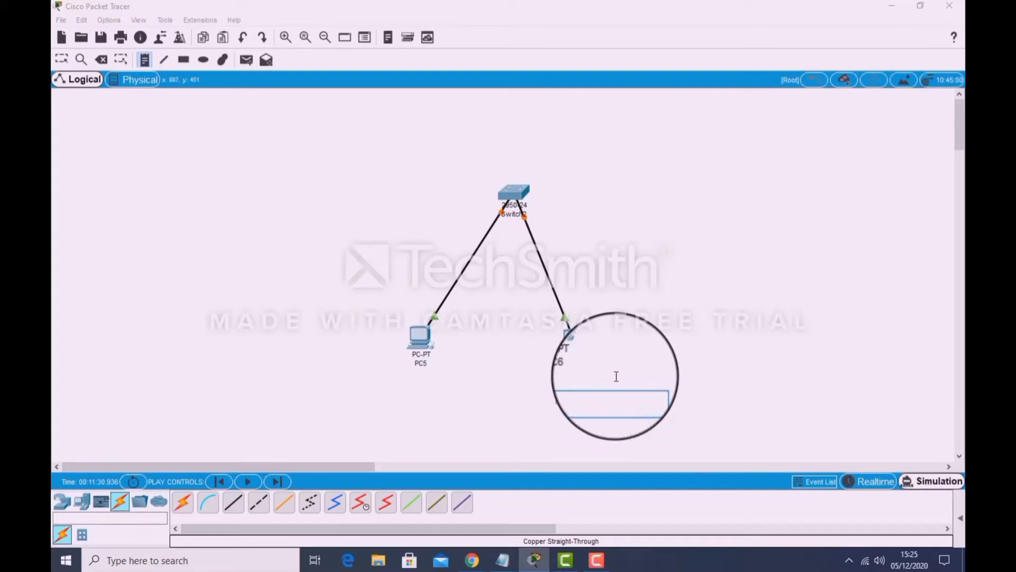
{"action": "type", "text": "68.30.2"}
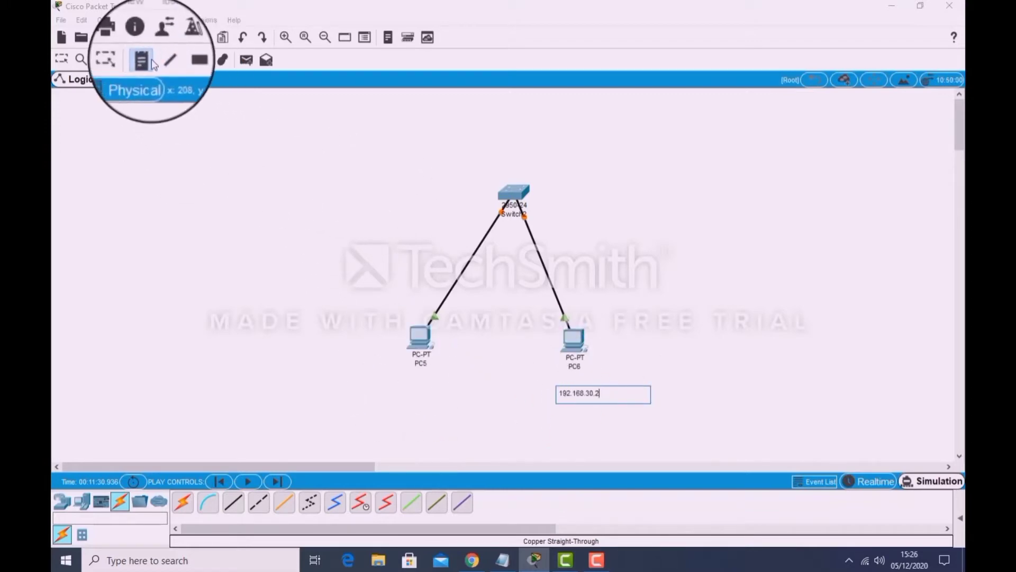
{"action": "left_click", "coordinate": [534, 166]}
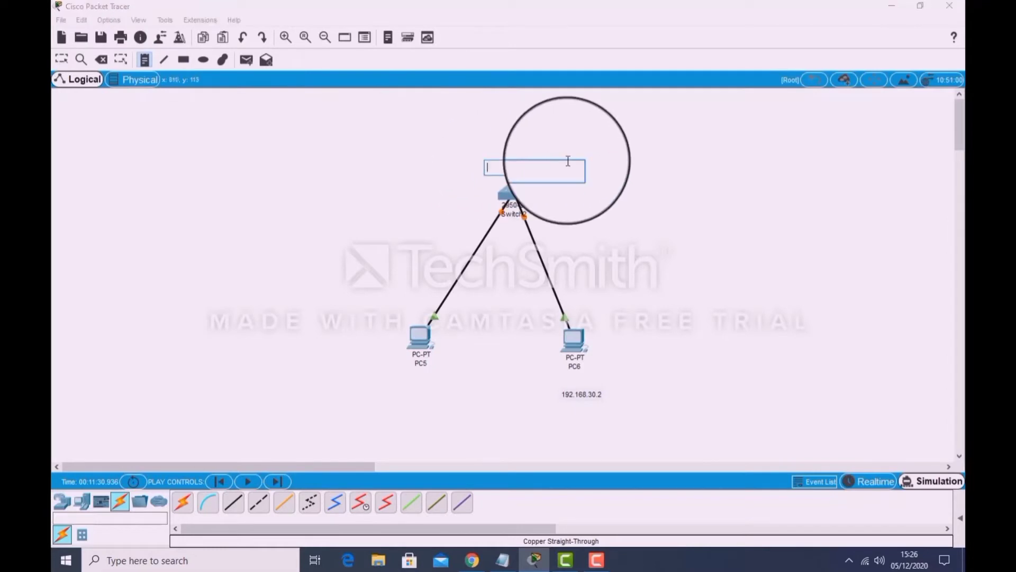
{"action": "type", "text": "192.168.30.1"}
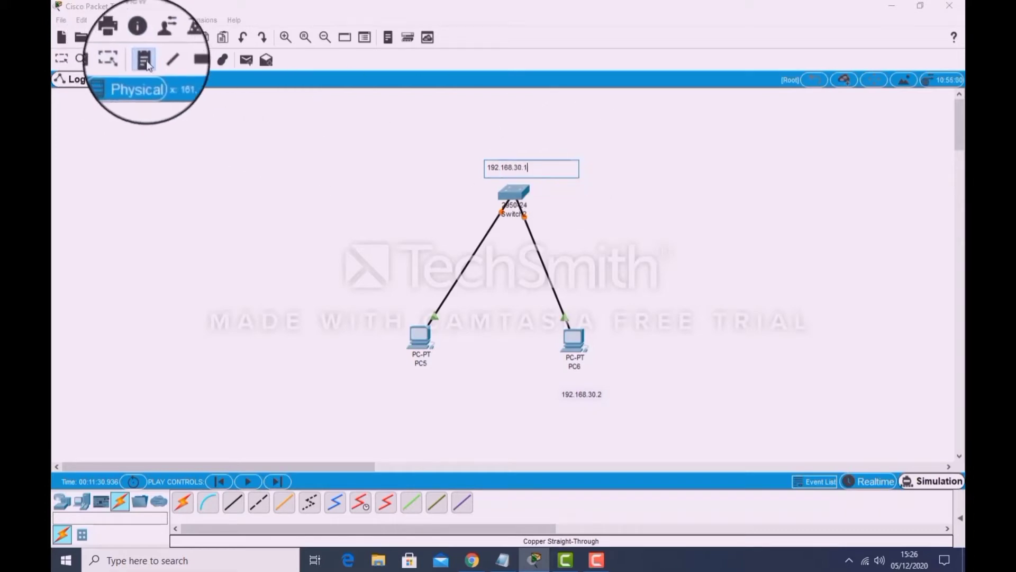
Add the note 192.168.30.3 below PC5 and leave note placement.
{"action": "left_click", "coordinate": [147, 61]}
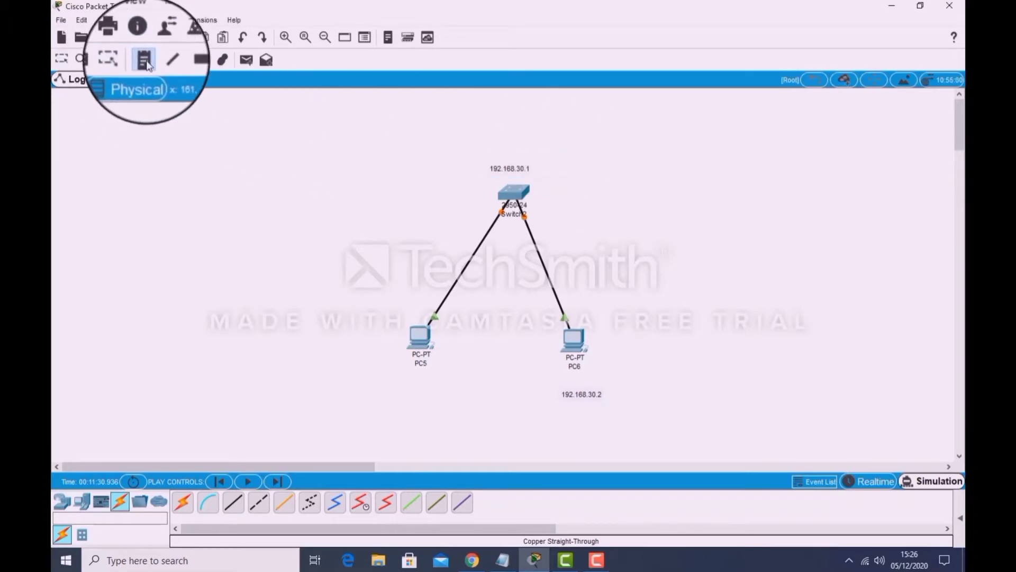
{"action": "left_click", "coordinate": [391, 381]}
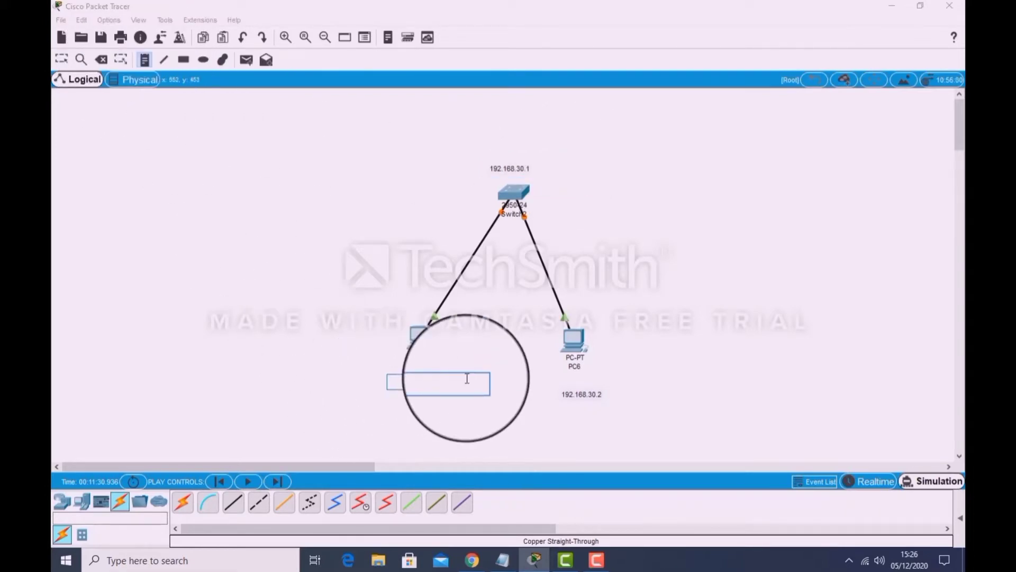
{"action": "type", "text": "192.168.30.3"}
{"action": "key", "text": "Escape"}
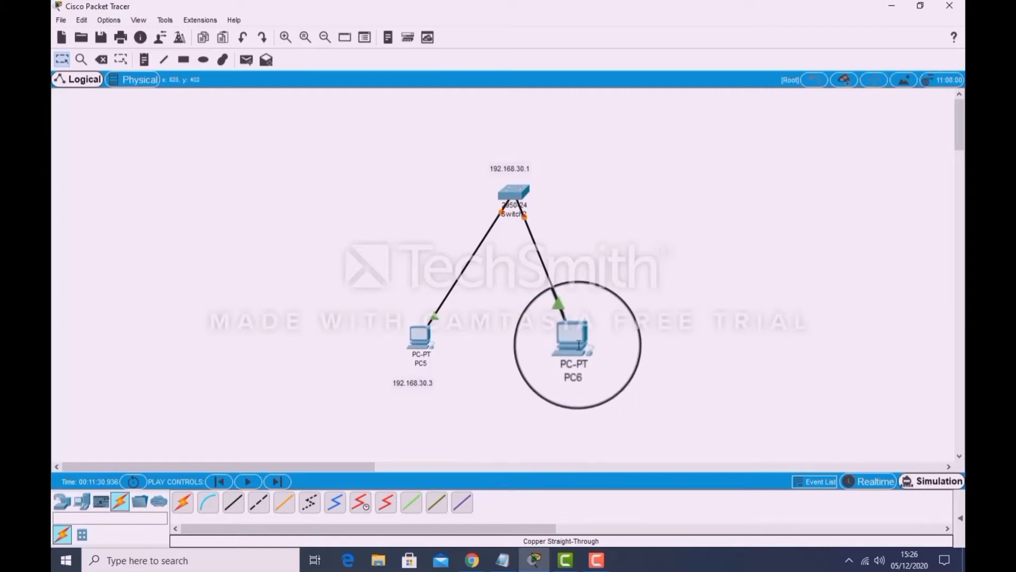
Open PC6's IP configuration for editing the IP address and move its window clear of the PC6 note.
{"action": "mouse_move", "coordinate": [576, 337]}
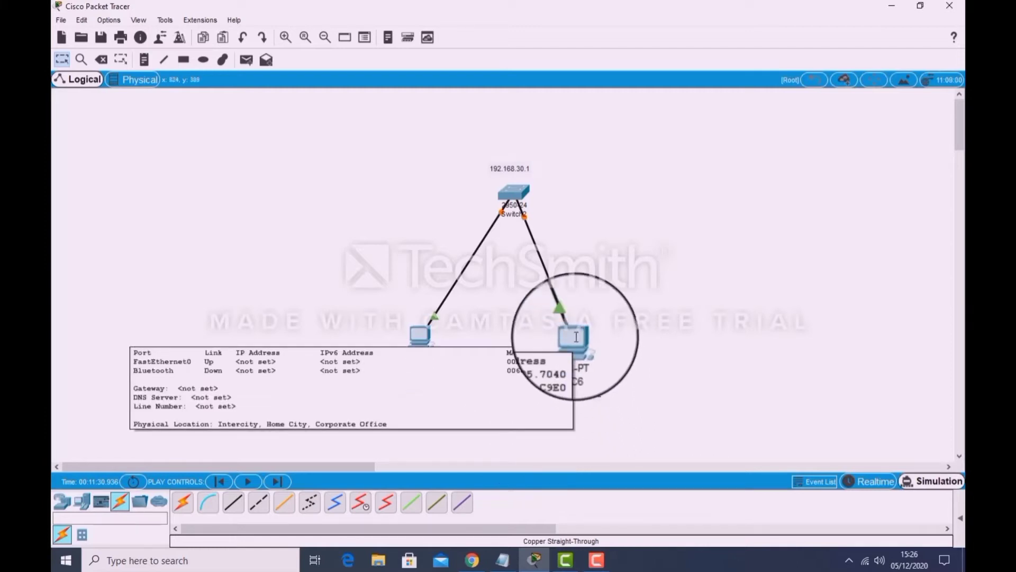
{"action": "left_click", "coordinate": [574, 337]}
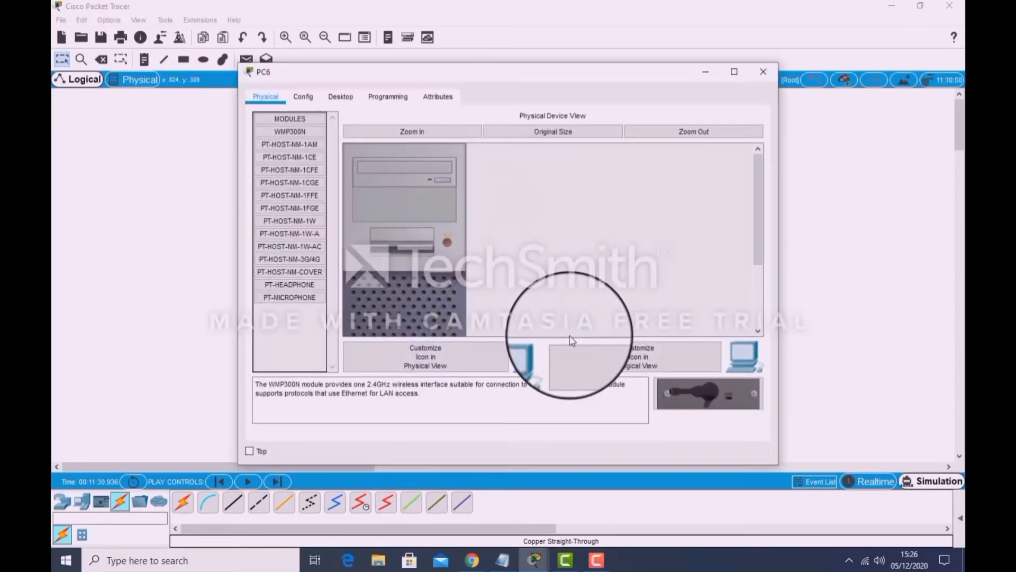
{"action": "left_click", "coordinate": [352, 96]}
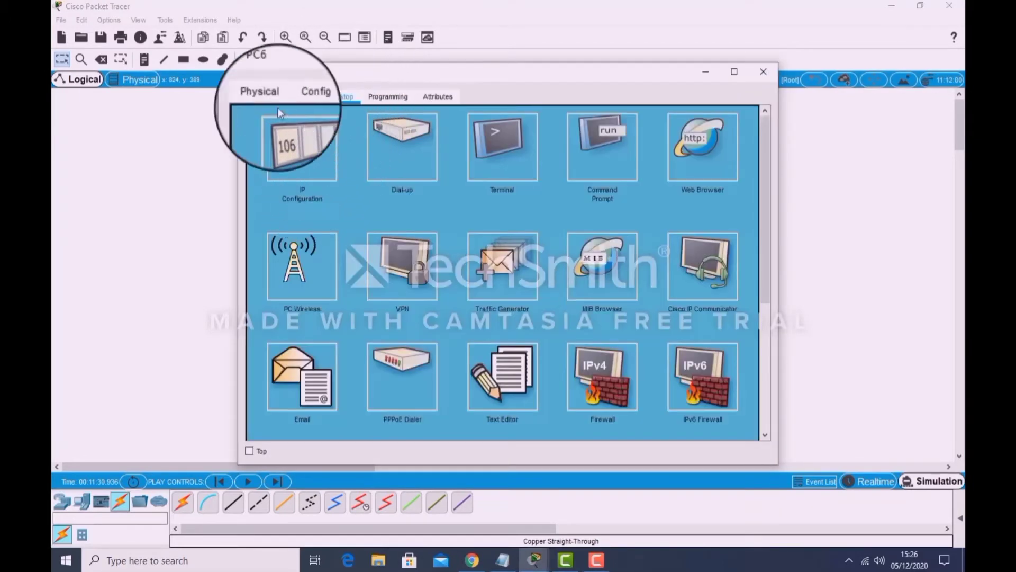
{"action": "left_click", "coordinate": [310, 139]}
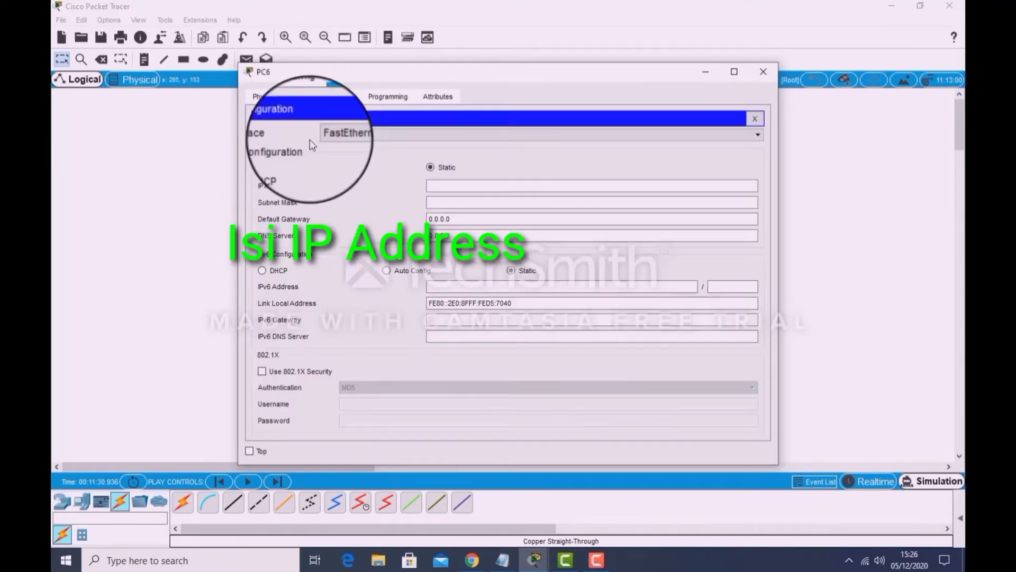
{"action": "left_click", "coordinate": [470, 185]}
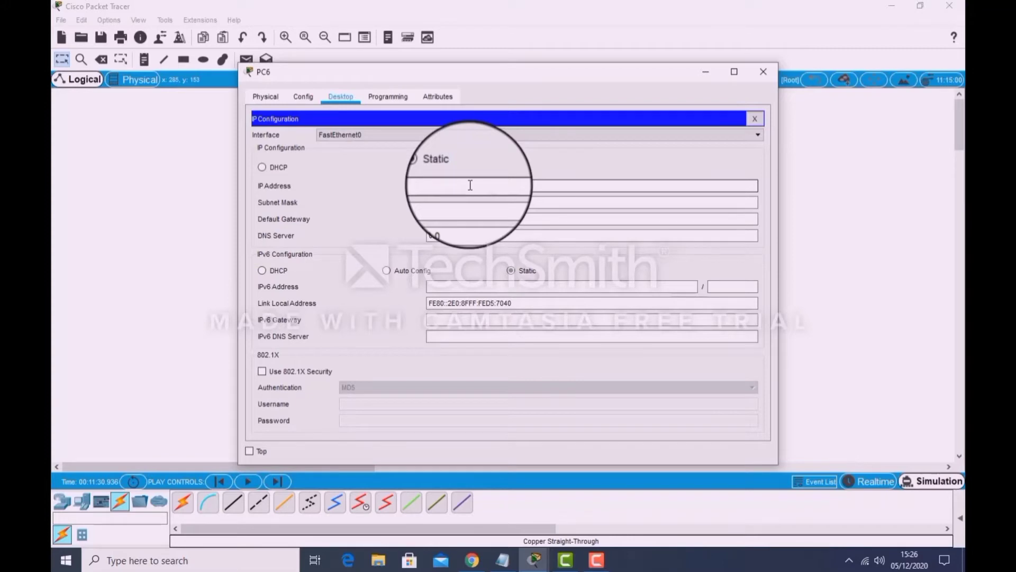
{"action": "left_click_drag", "start_coordinate": [543, 78], "coordinate": [313, 68]}
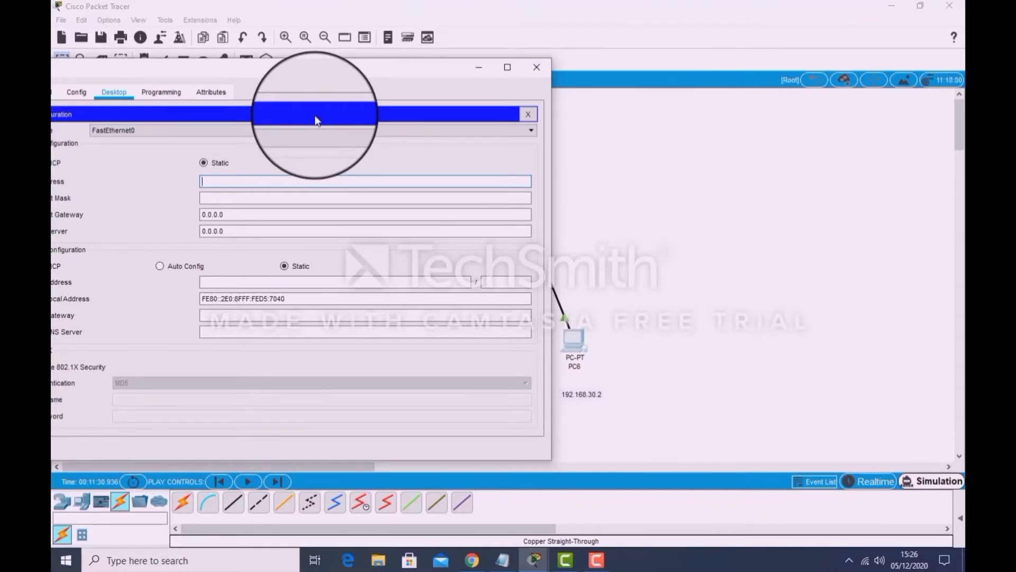
Try to set PC6's IP address to 192.1.168.30.2.
{"action": "type", "text": "192.1.168.30.2"}
{"action": "left_click_drag", "start_coordinate": [270, 66], "coordinate": [371, 59]}
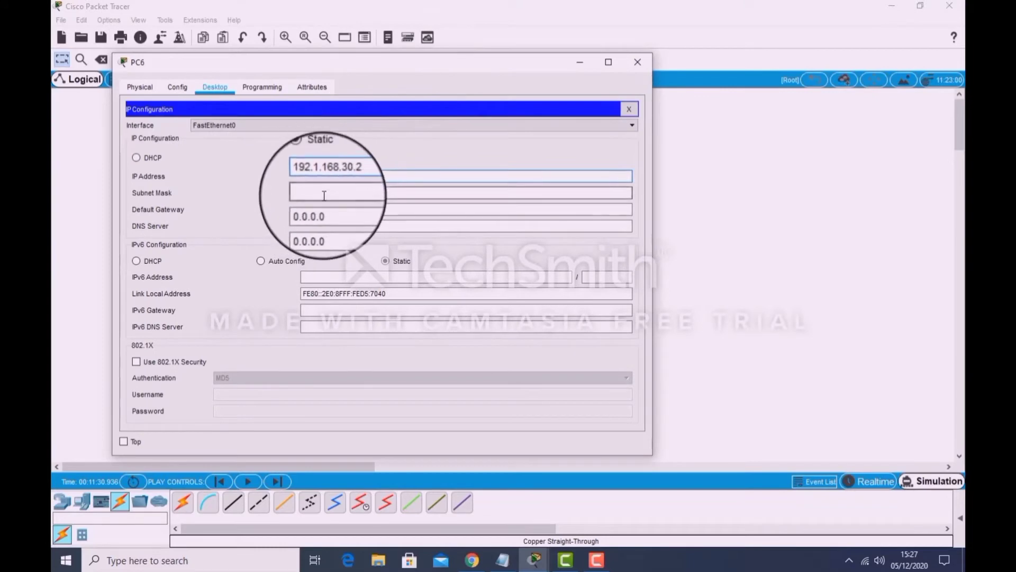
{"action": "left_click", "coordinate": [324, 195]}
{"action": "left_click", "coordinate": [539, 290]}
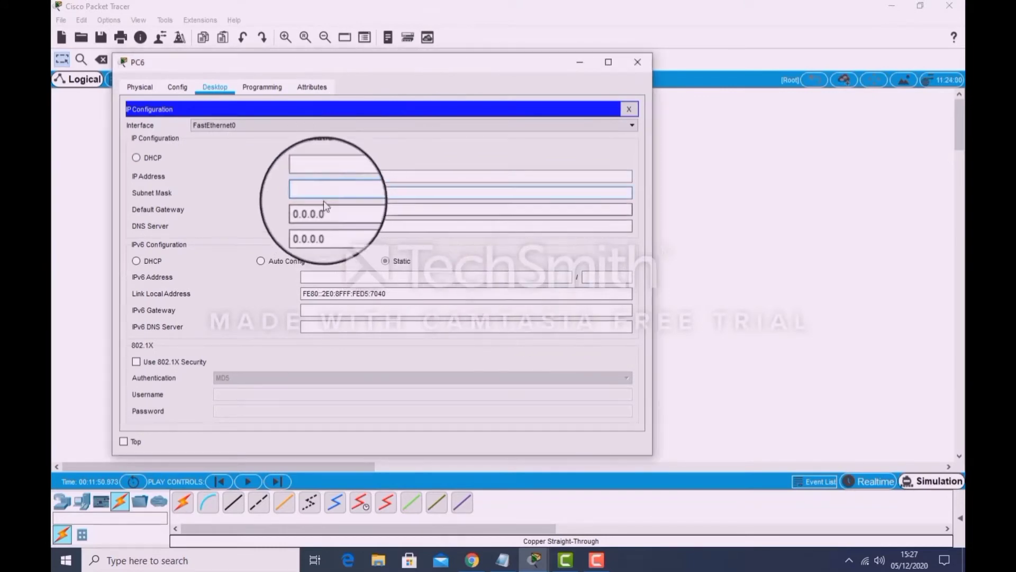
Set PC6's static IP address to 192.168.30.2, as in its note, and fill in the default subnet mask.
{"action": "left_click_drag", "start_coordinate": [338, 62], "coordinate": [249, 97]}
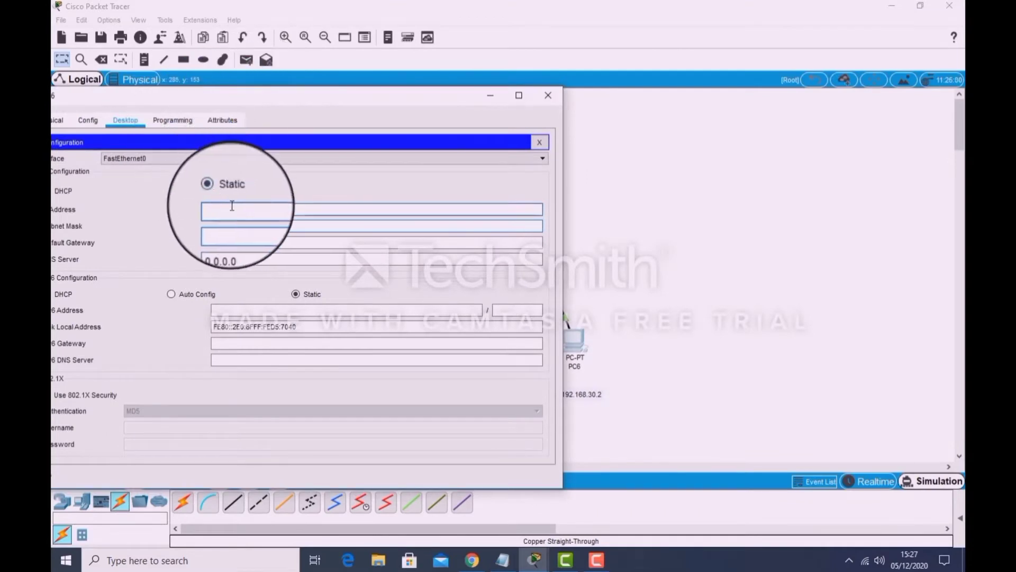
{"action": "type", "text": "192"}
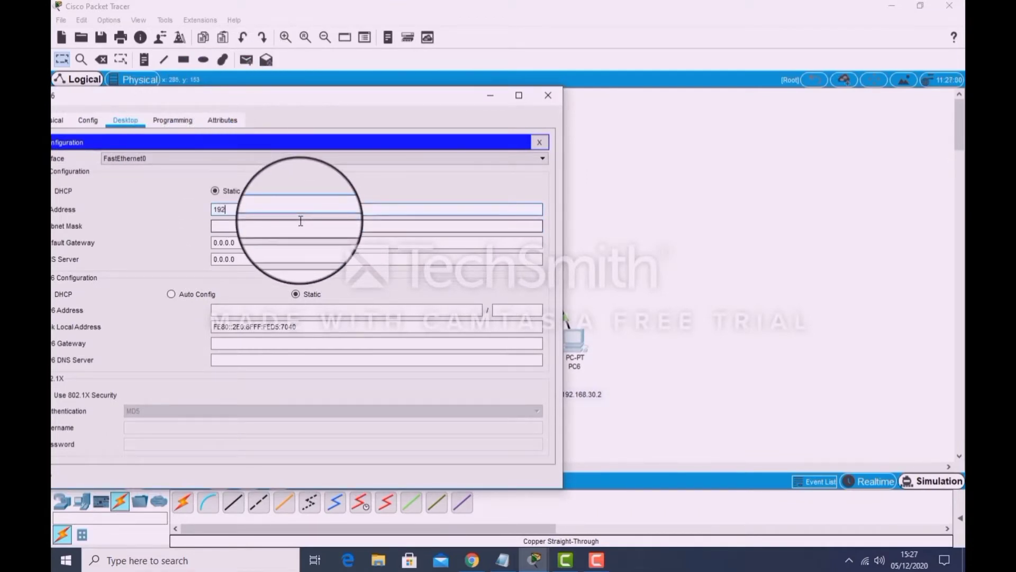
{"action": "type", "text": ".1"}
{"action": "left_click", "coordinate": [292, 227]}
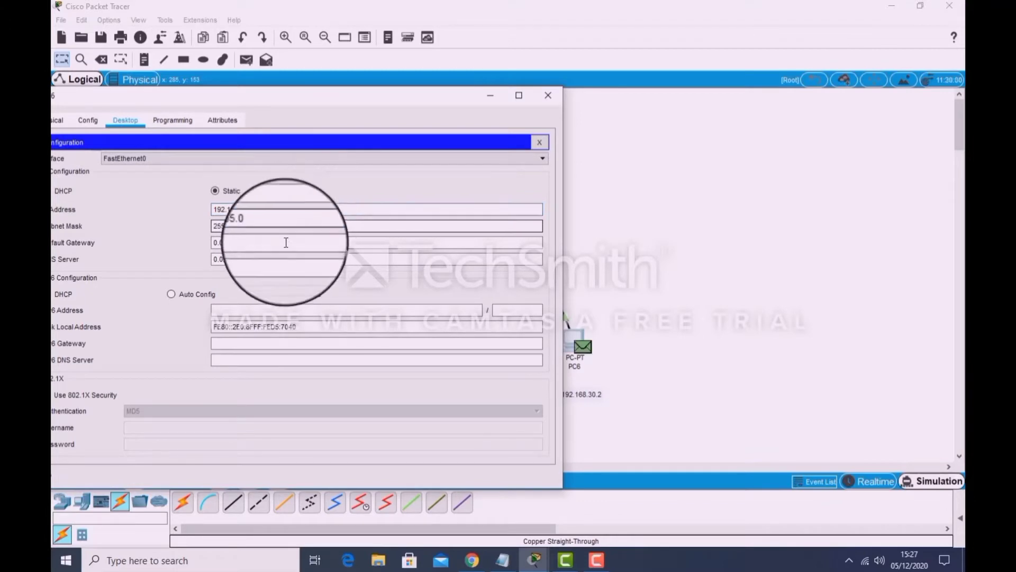
Set PC6's default gateway to 192.168.30.1 and close its configuration window.
{"action": "left_click_drag", "start_coordinate": [259, 243], "coordinate": [200, 234]}
{"action": "type", "text": "1"}
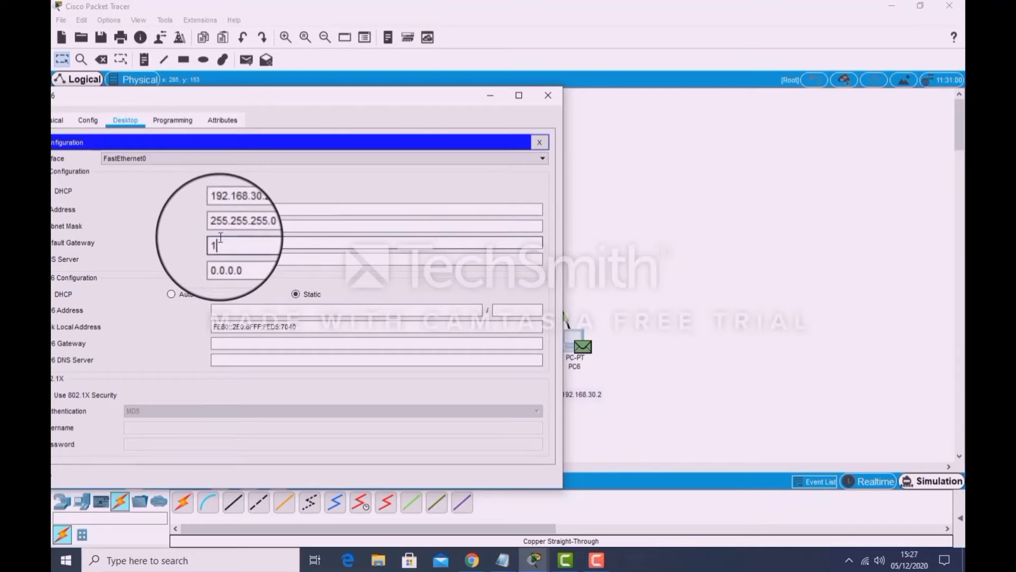
{"action": "type", "text": "92.168.30"}
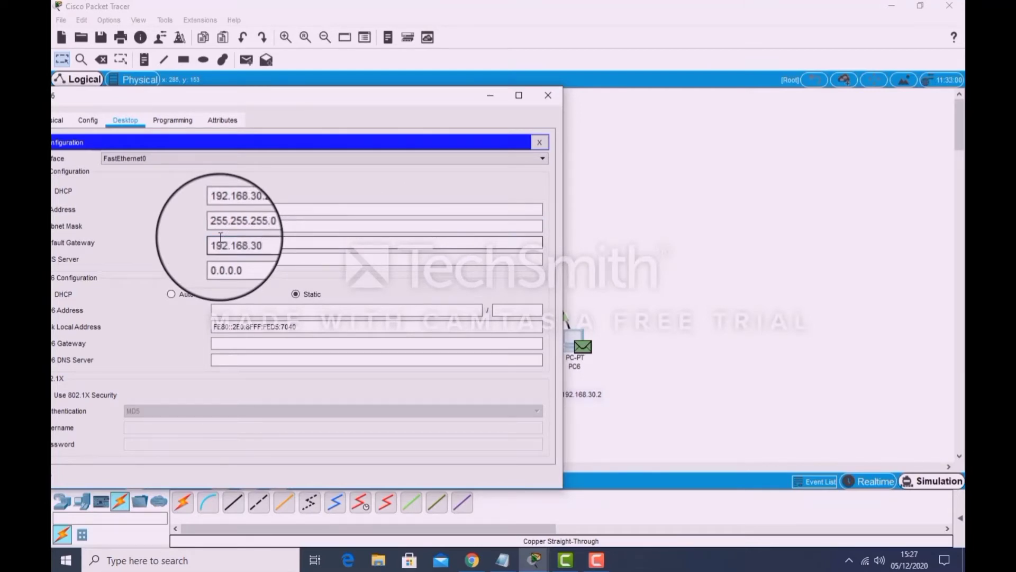
{"action": "type", "text": ".1"}
{"action": "left_click", "coordinate": [545, 90]}
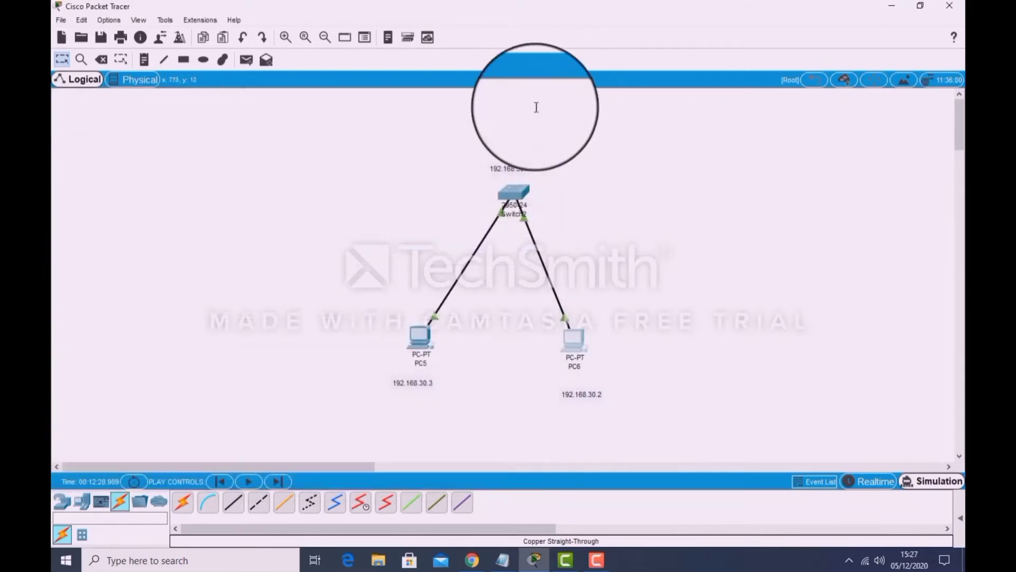
Set PC5's static IP address to 192.168.30.3, as in its note, and fill in the default subnet mask.
{"action": "double_click", "coordinate": [421, 342]}
{"action": "left_click", "coordinate": [340, 96]}
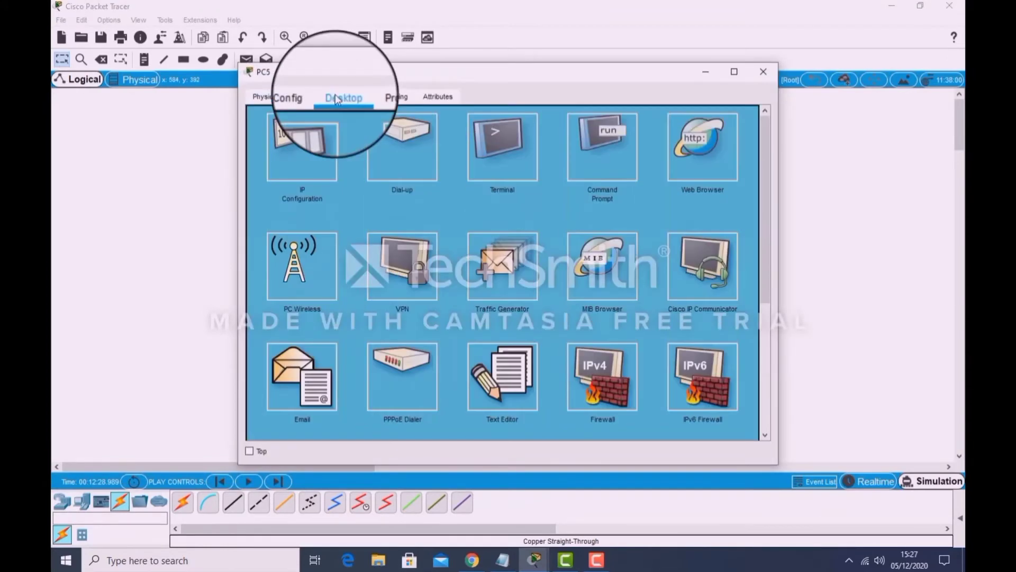
{"action": "left_click", "coordinate": [310, 154]}
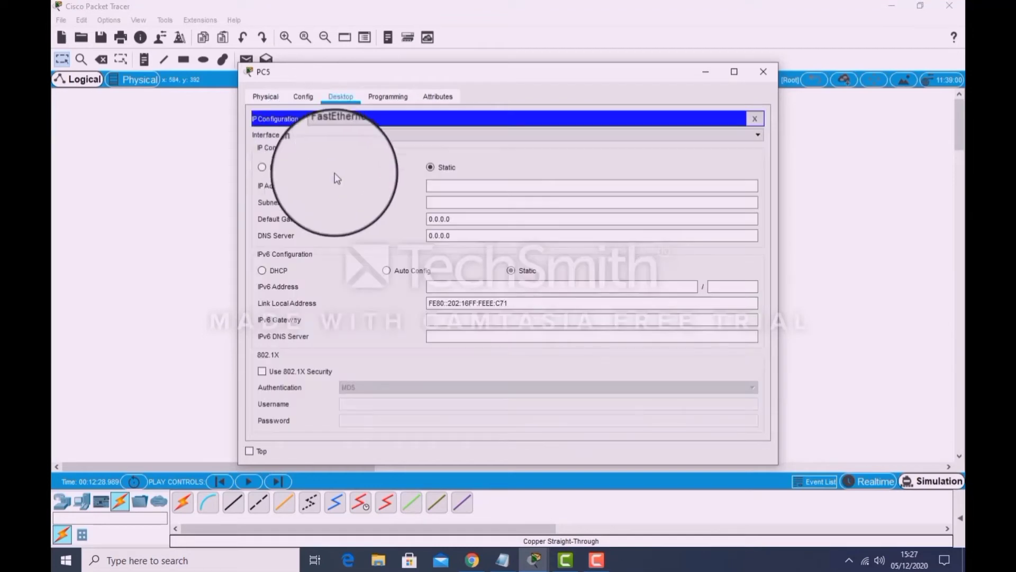
{"action": "left_click_drag", "start_coordinate": [456, 77], "coordinate": [668, 75]}
{"action": "left_click", "coordinate": [683, 179]}
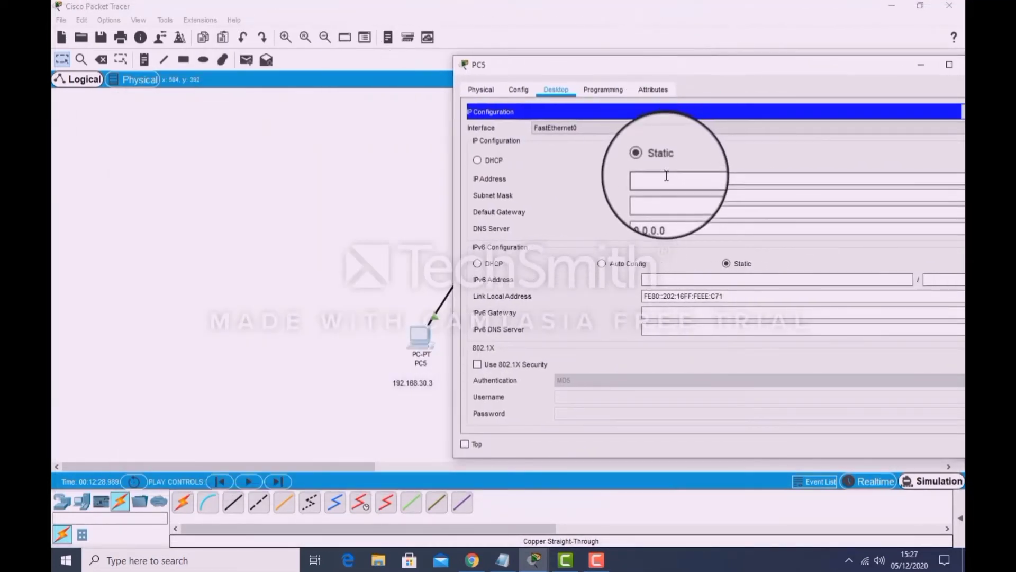
{"action": "type", "text": "19"}
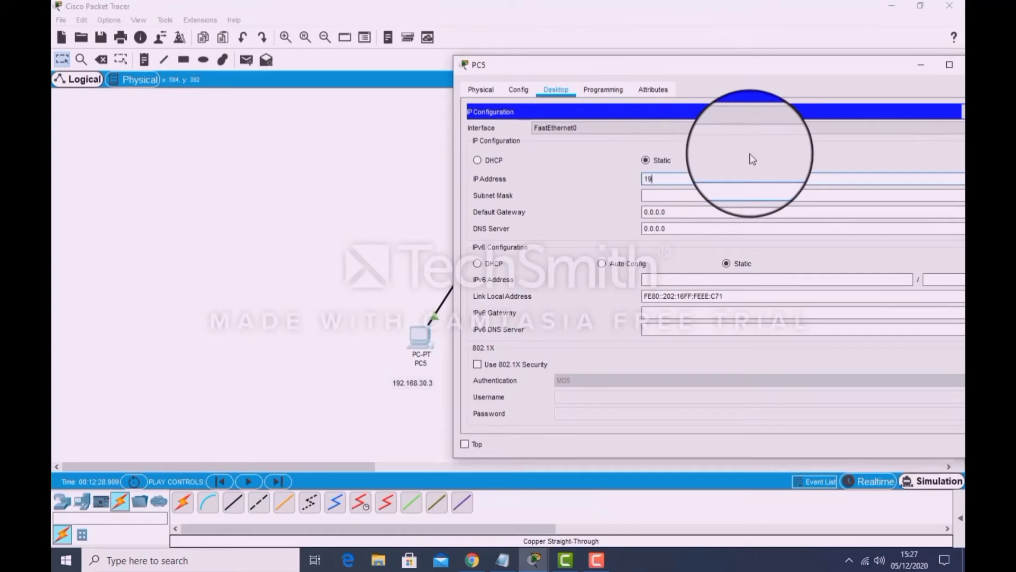
{"action": "type", "text": "2.168.30.3"}
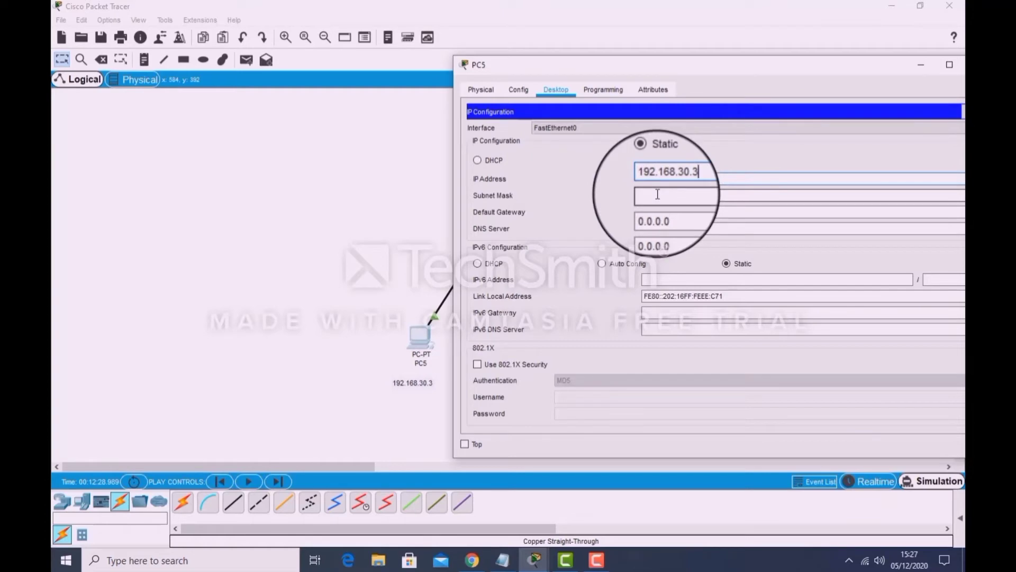
{"action": "left_click", "coordinate": [658, 194]}
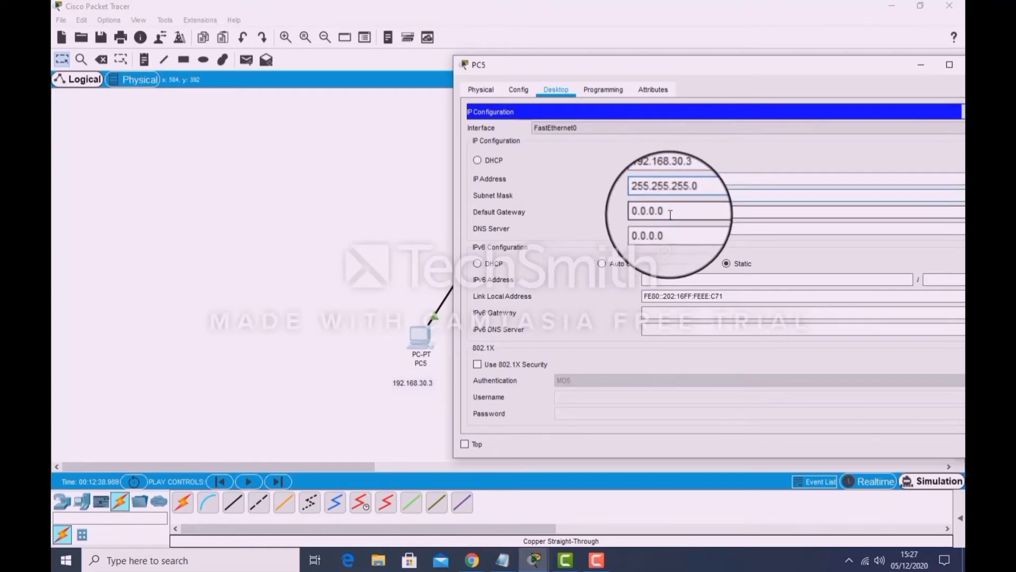
Set PC5's default gateway to 192.168.30.1 and close its configuration window.
{"action": "key", "text": "Tab"}
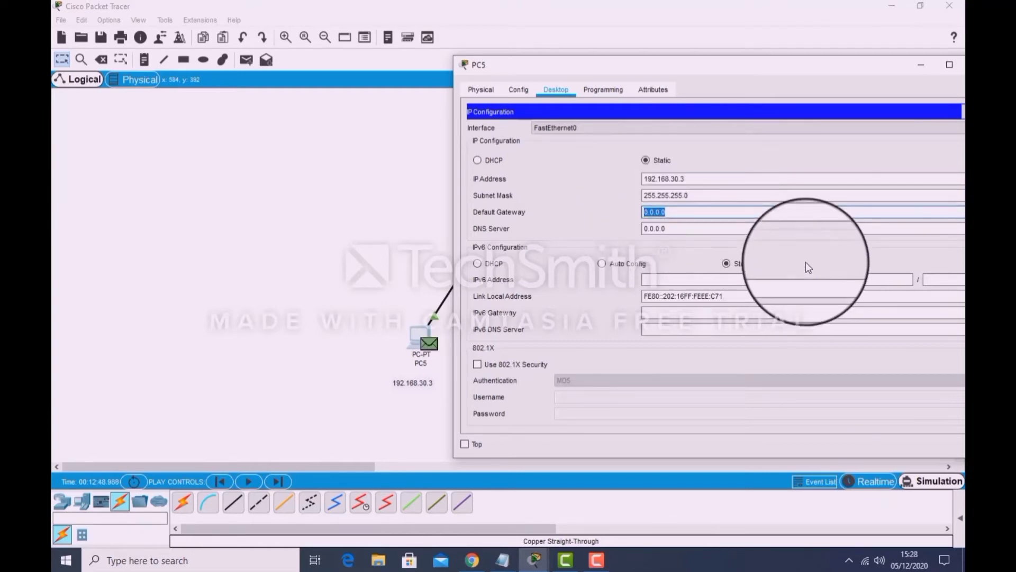
{"action": "type", "text": "192.16"}
{"action": "type", "text": "8.30.1"}
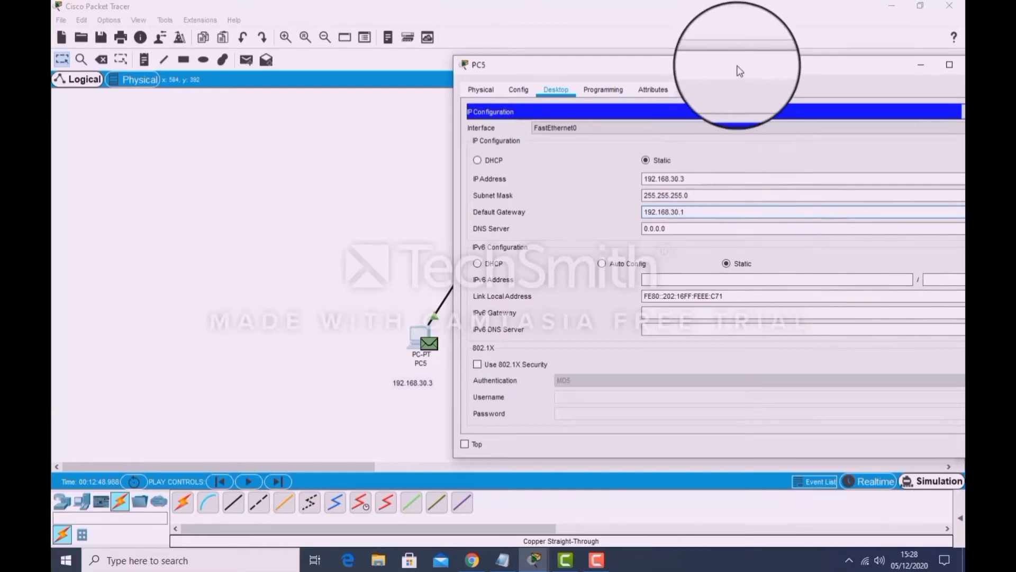
{"action": "left_click_drag", "start_coordinate": [735, 62], "coordinate": [556, 57]}
{"action": "left_click", "coordinate": [796, 59]}
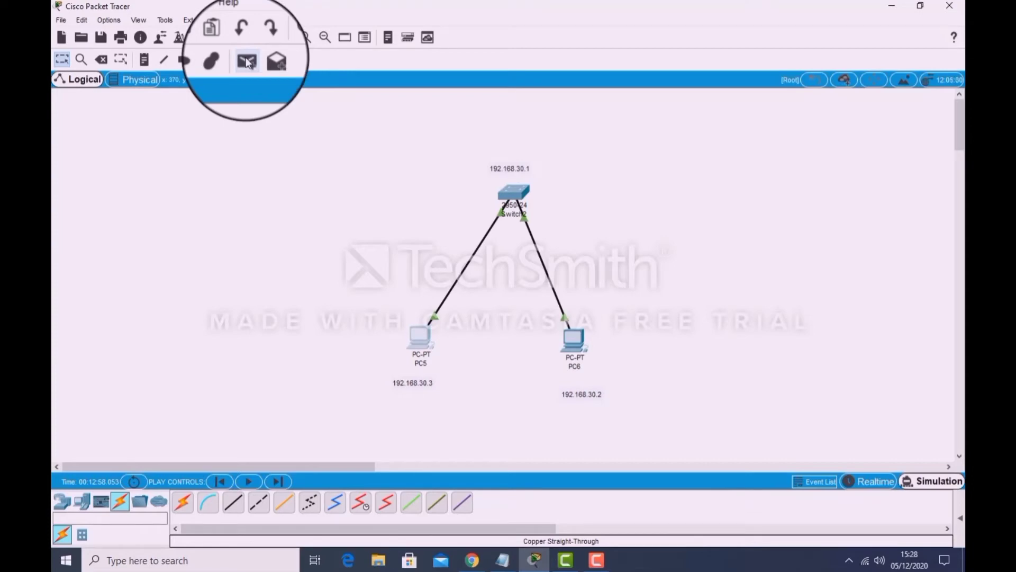
Switch the network to Realtime mode and send a simple PDU from PC5 to PC6 to test the connection.
{"action": "left_click", "coordinate": [868, 481]}
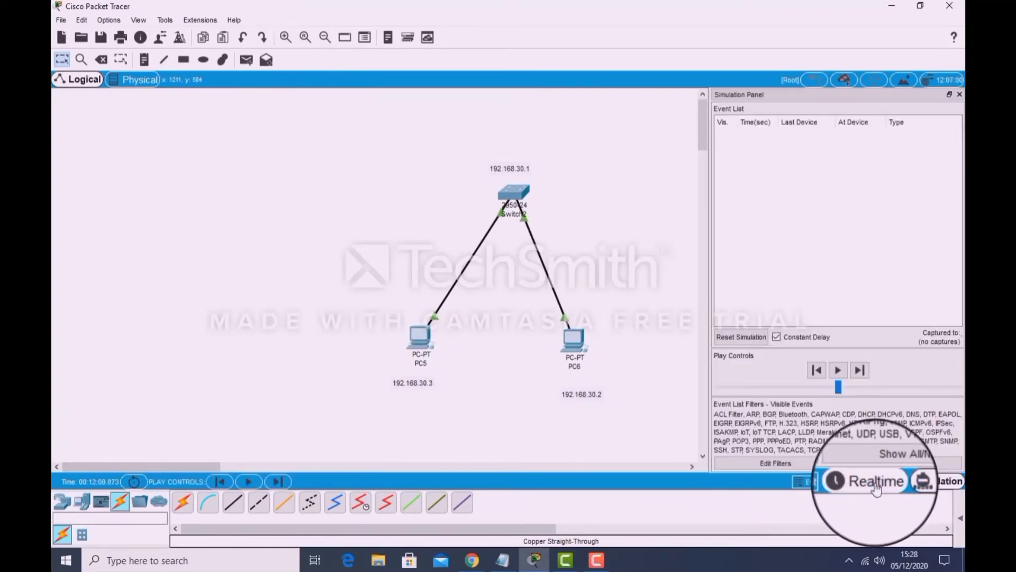
{"action": "left_click", "coordinate": [825, 481]}
{"action": "left_click", "coordinate": [860, 481]}
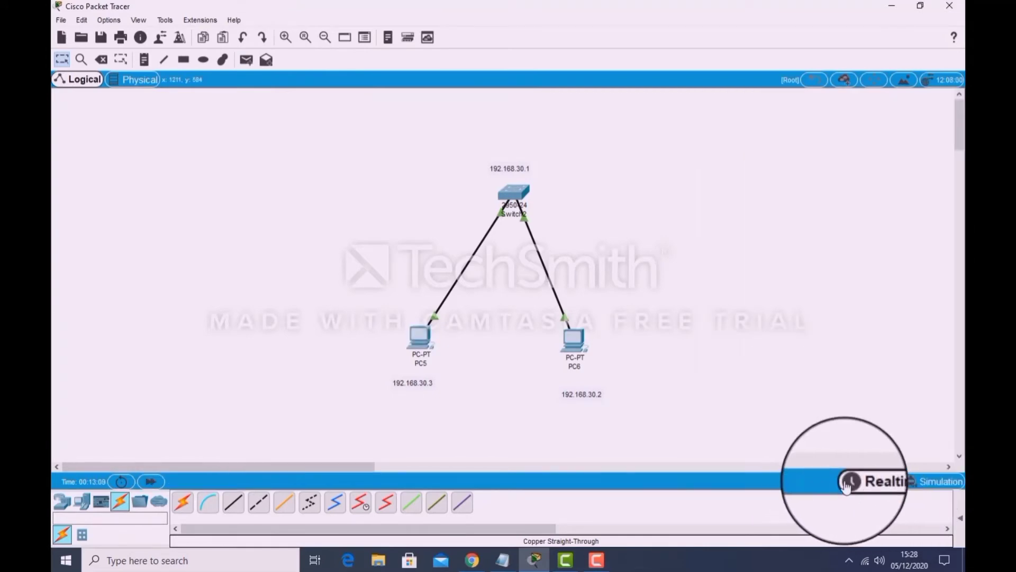
{"action": "left_click", "coordinate": [247, 60]}
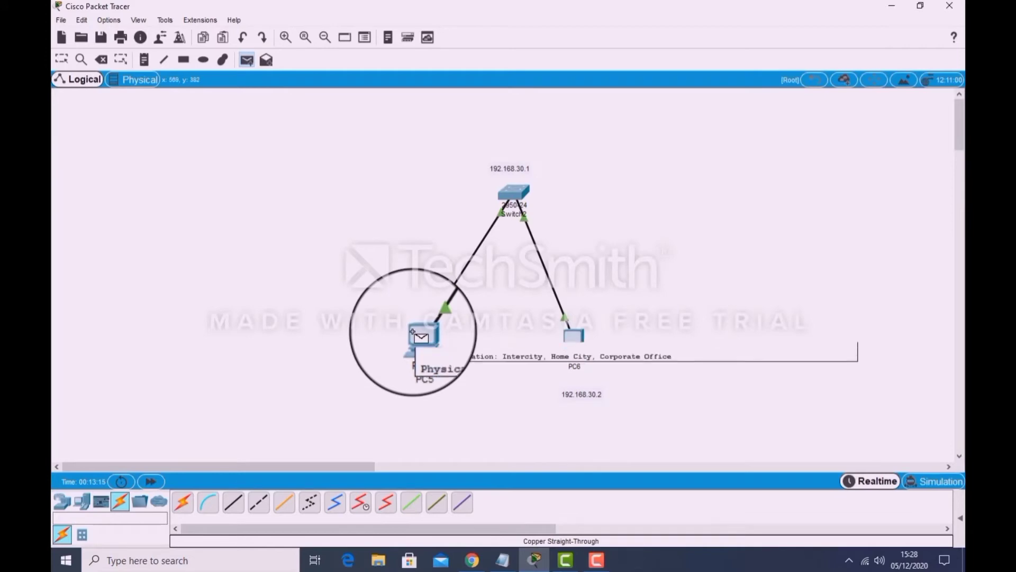
{"action": "left_click", "coordinate": [413, 331]}
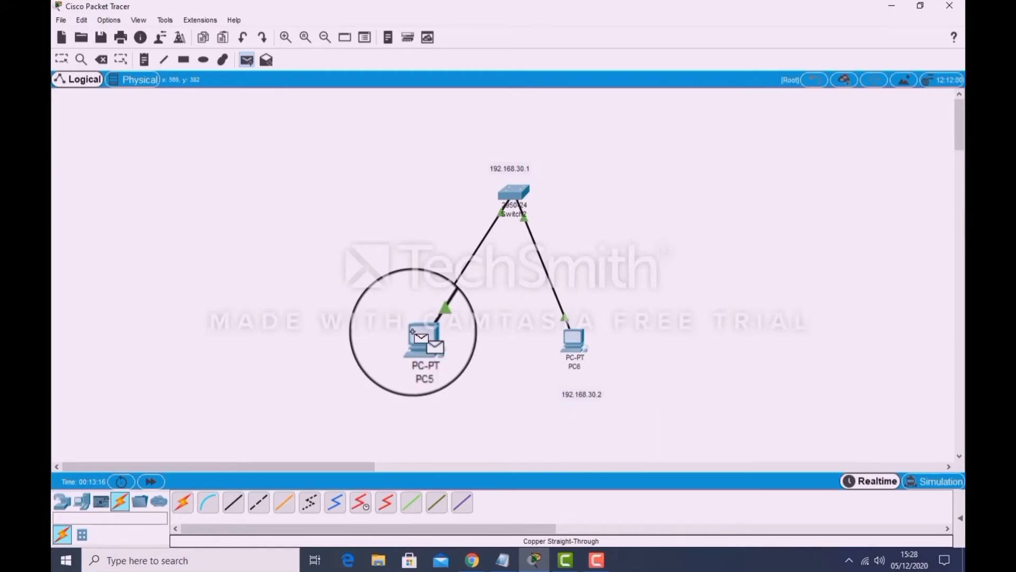
{"action": "left_click", "coordinate": [570, 334]}
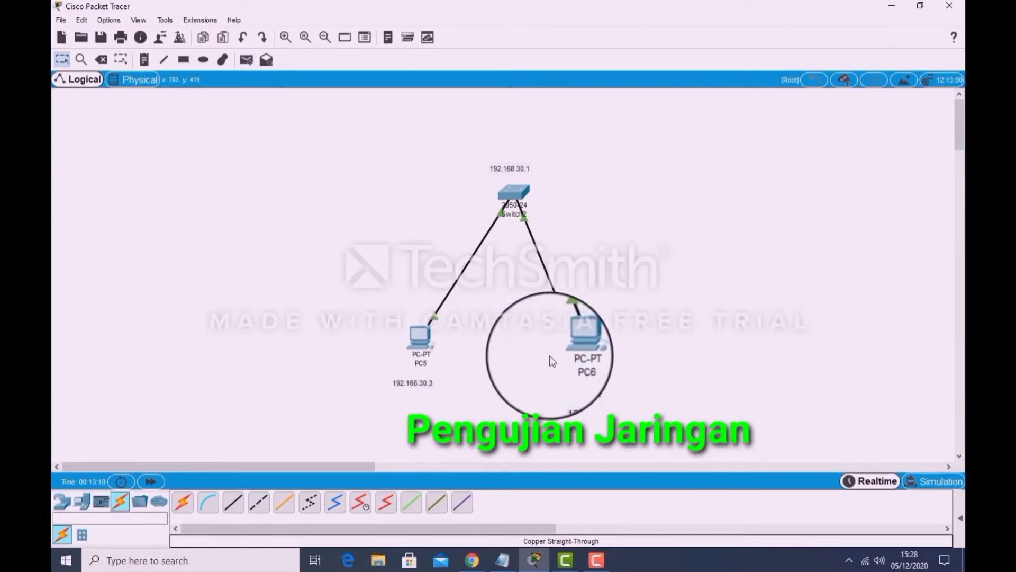
{"action": "scroll", "coordinate": [645, 416], "scroll_direction": "down", "scroll_amount": 3}
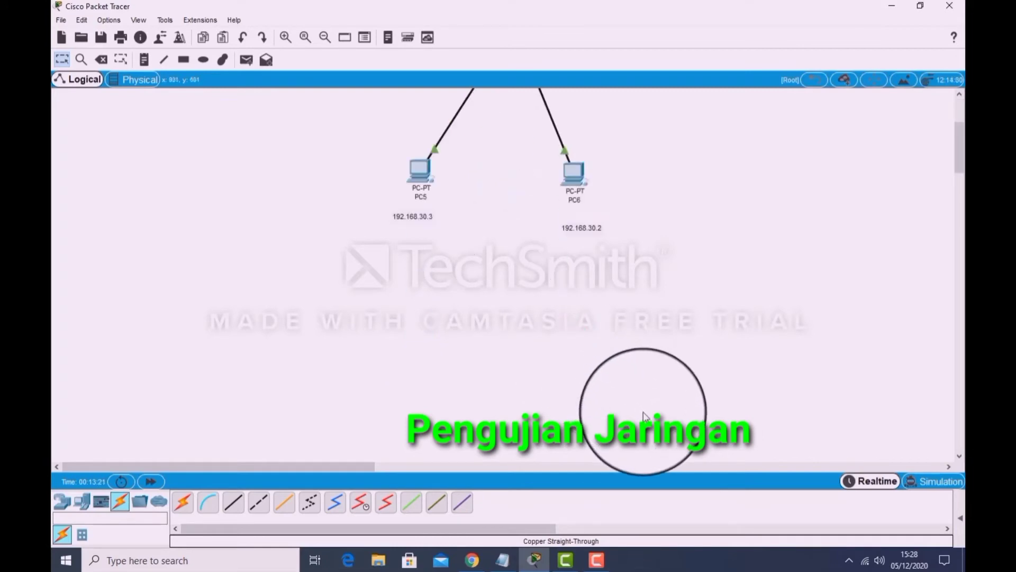
{"action": "scroll", "coordinate": [645, 415], "scroll_direction": "up", "scroll_amount": 3}
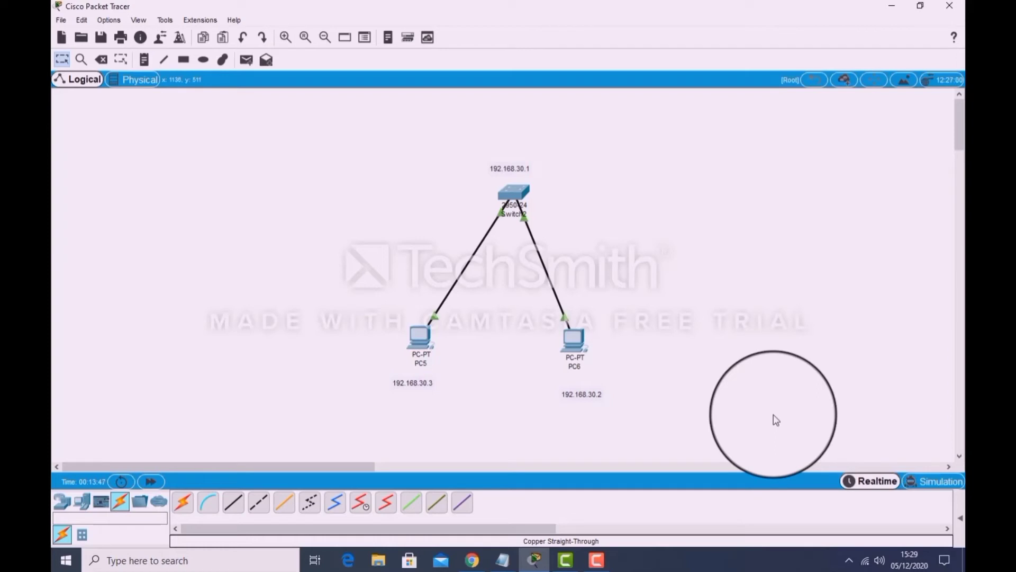
Add a third PC to the workspace beside PC6, on the side away from PC5.
{"action": "left_click", "coordinate": [79, 502]}
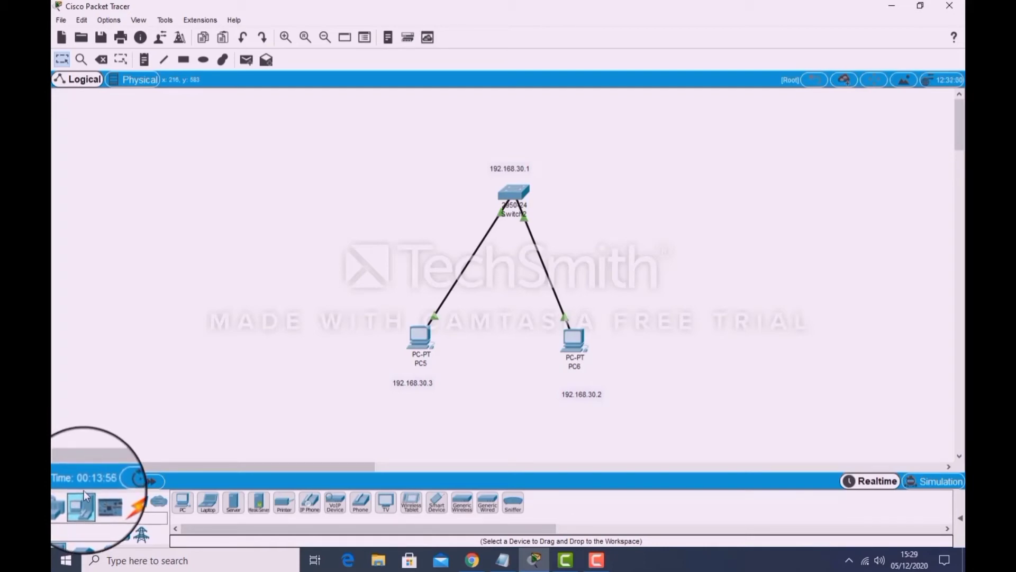
{"action": "left_click", "coordinate": [183, 502]}
{"action": "left_click", "coordinate": [725, 354]}
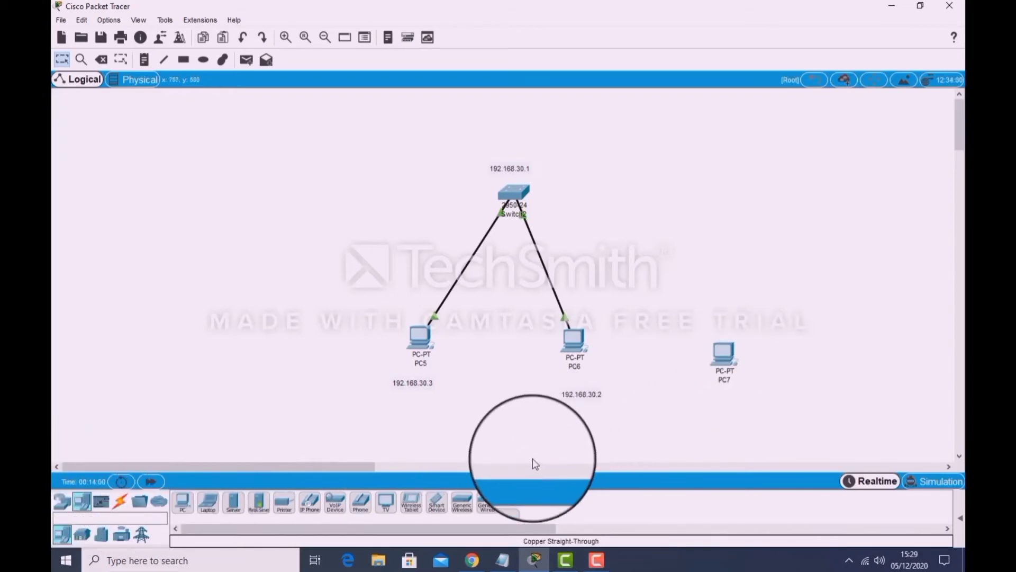
Connect PC7's FastEthernet port to a port on the 2950-24 switch with a copper straight-through cable.
{"action": "left_click", "coordinate": [119, 500]}
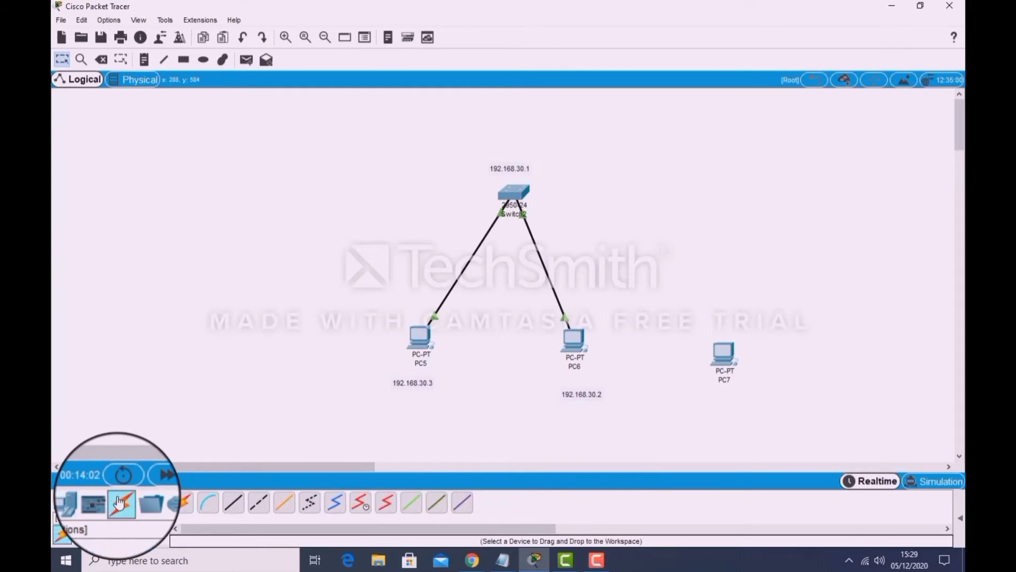
{"action": "left_click", "coordinate": [230, 504]}
{"action": "left_click", "coordinate": [722, 352]}
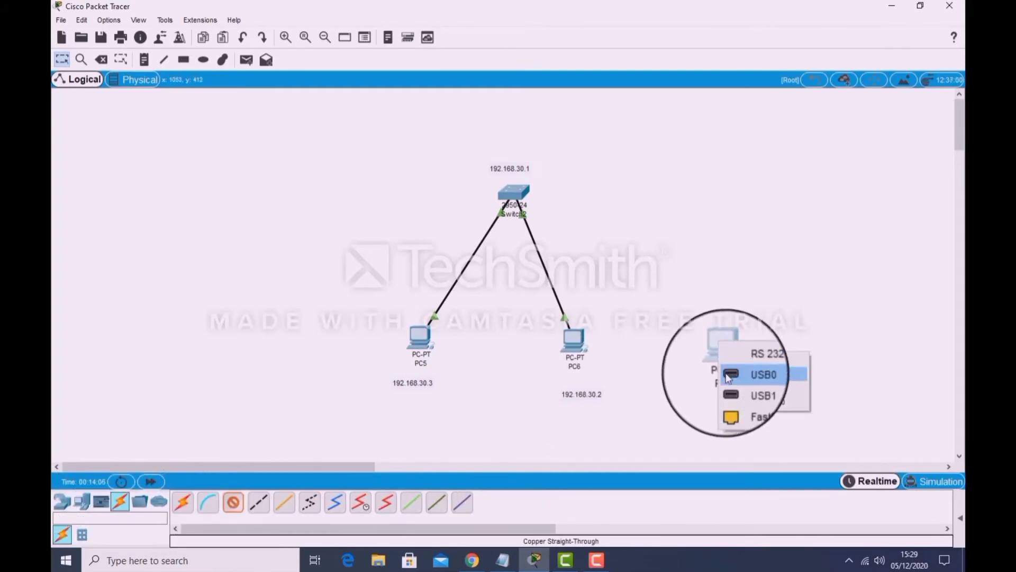
{"action": "left_click", "coordinate": [733, 403]}
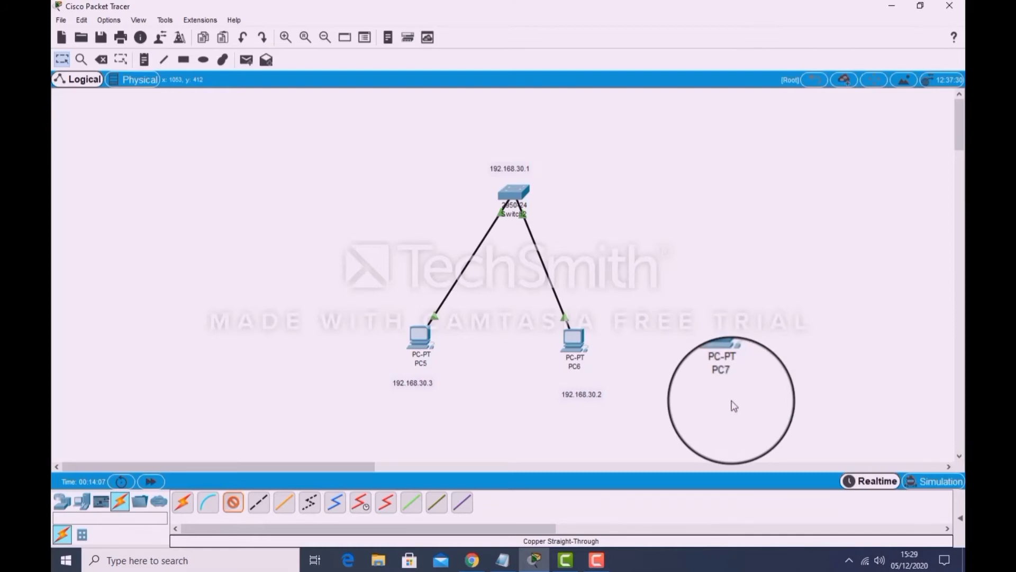
{"action": "left_click", "coordinate": [518, 198]}
{"action": "left_click", "coordinate": [541, 213]}
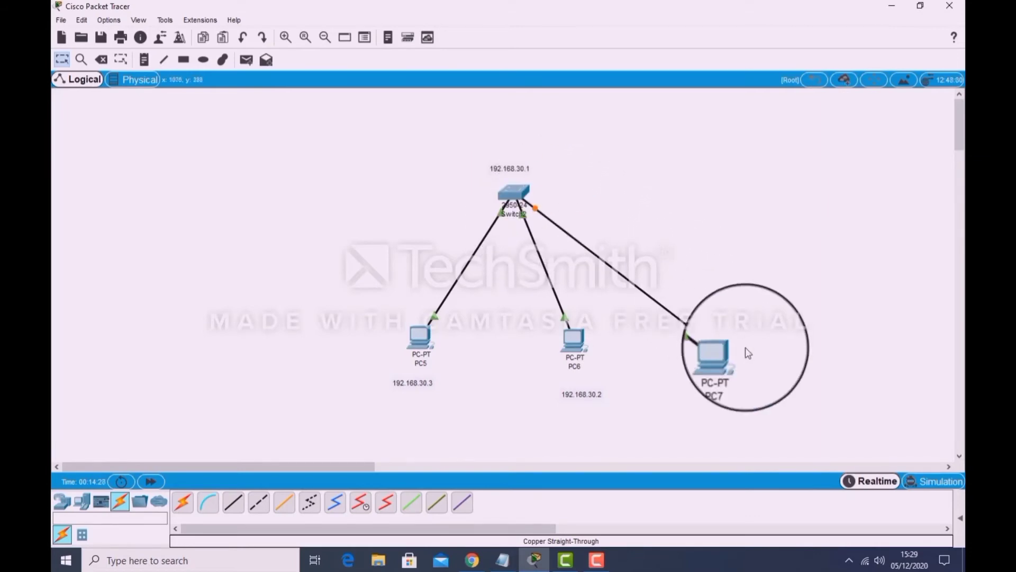
Set PC7's static IP address to 192.168.30.4 and fill in the default subnet mask.
{"action": "left_click", "coordinate": [726, 356]}
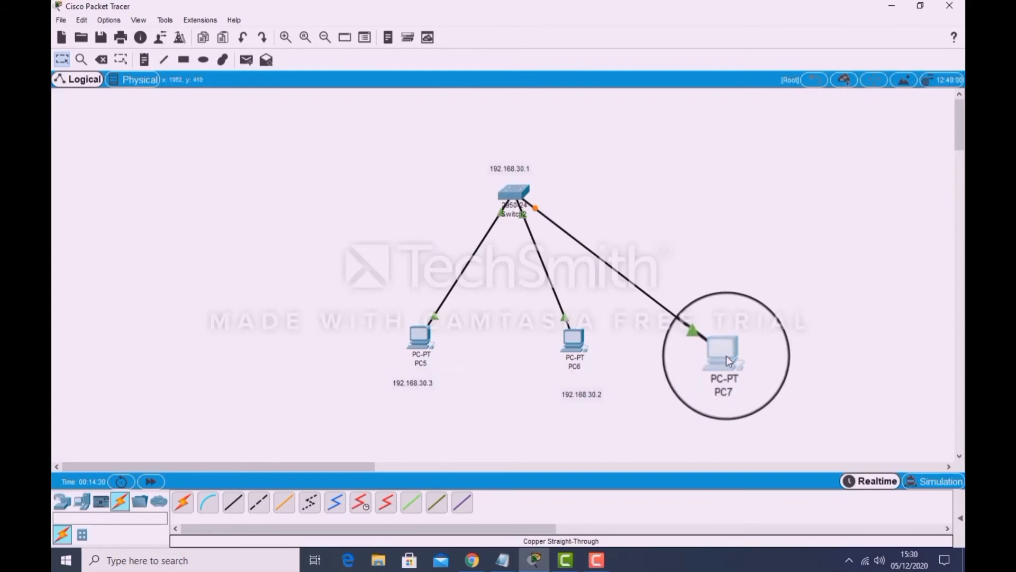
{"action": "left_click", "coordinate": [339, 94]}
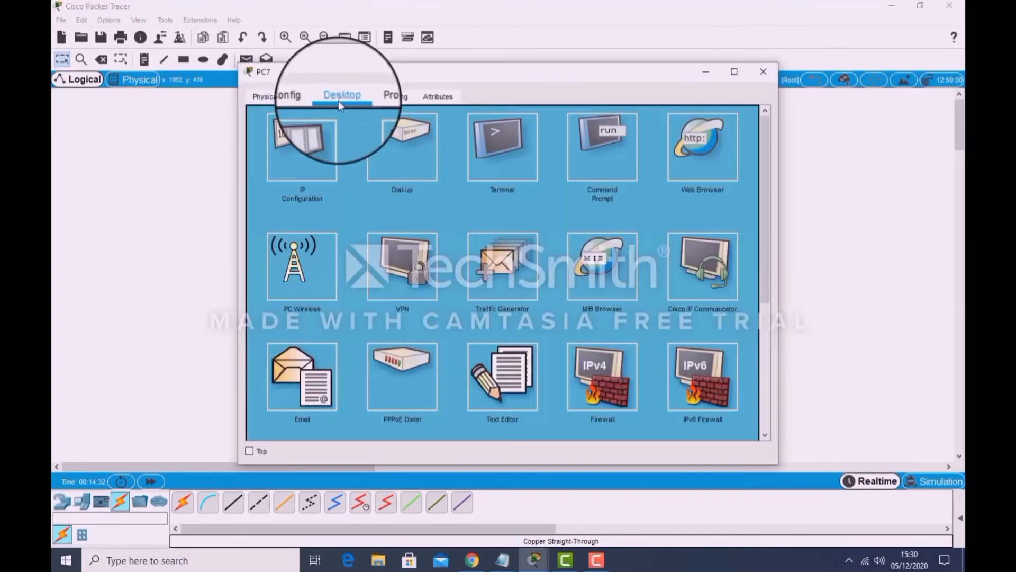
{"action": "left_click", "coordinate": [294, 153]}
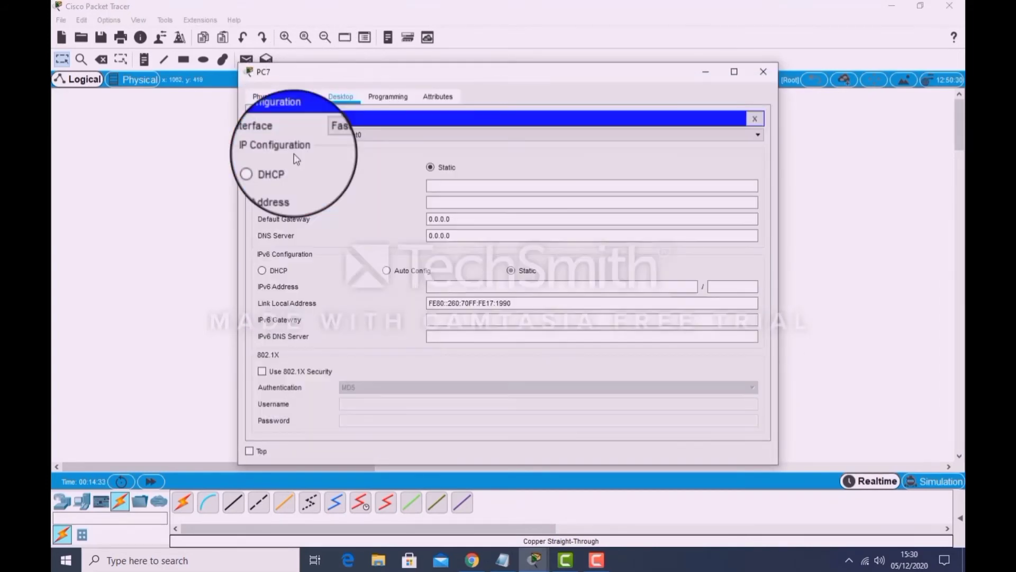
{"action": "left_click", "coordinate": [454, 187]}
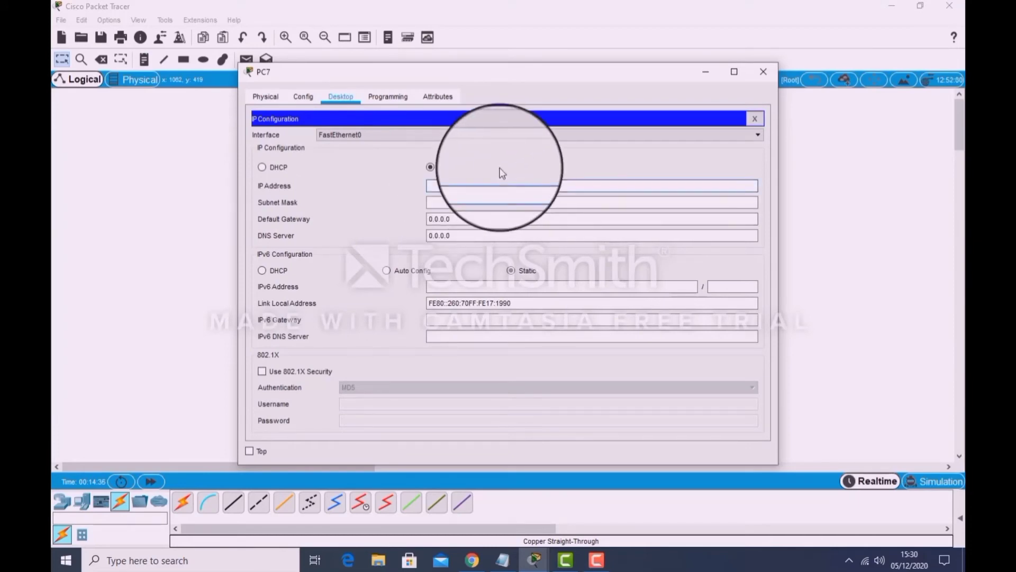
{"action": "type", "text": "192.168.10.4"}
{"action": "left_click", "coordinate": [436, 201]}
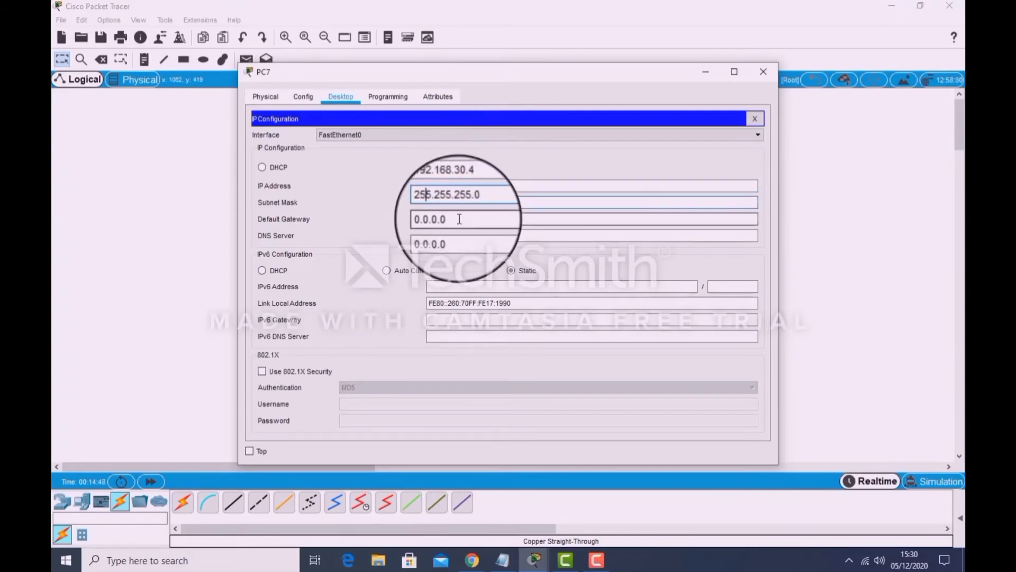
Enter a default gateway for PC7 in the 192.168.30 network and close its configuration window.
{"action": "left_click", "coordinate": [458, 218]}
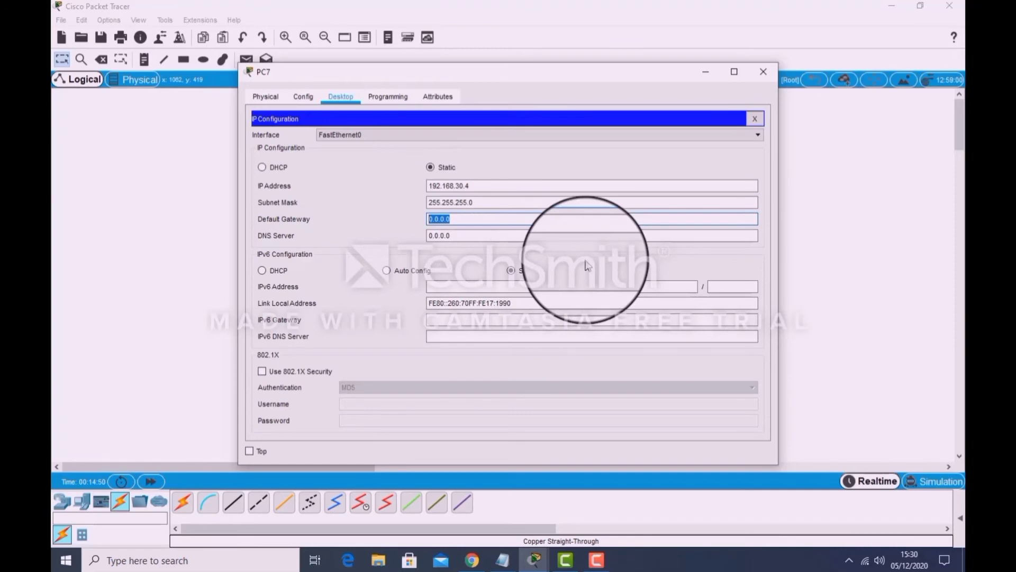
{"action": "type", "text": "192.168.30.1"}
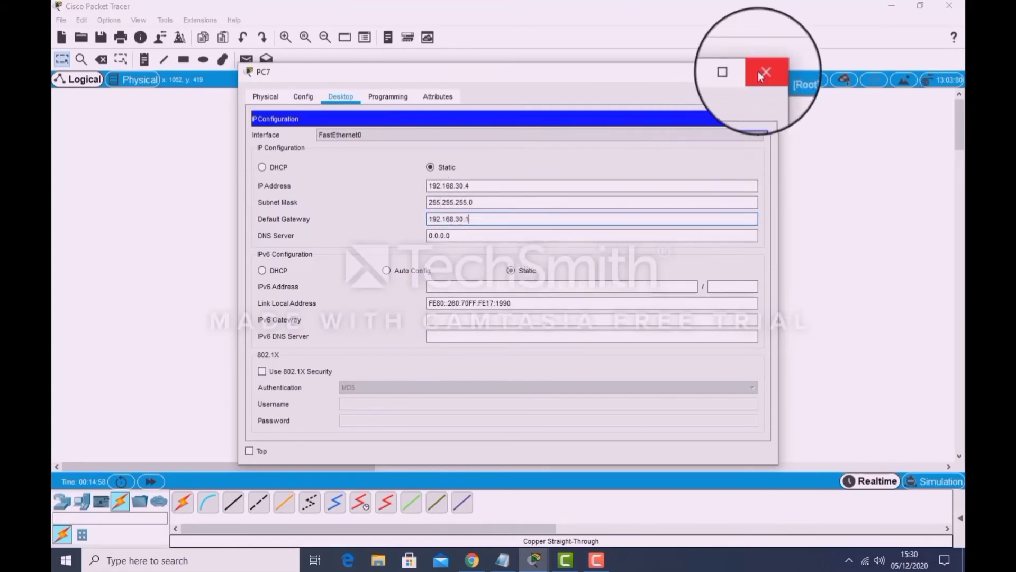
{"action": "left_click", "coordinate": [761, 76]}
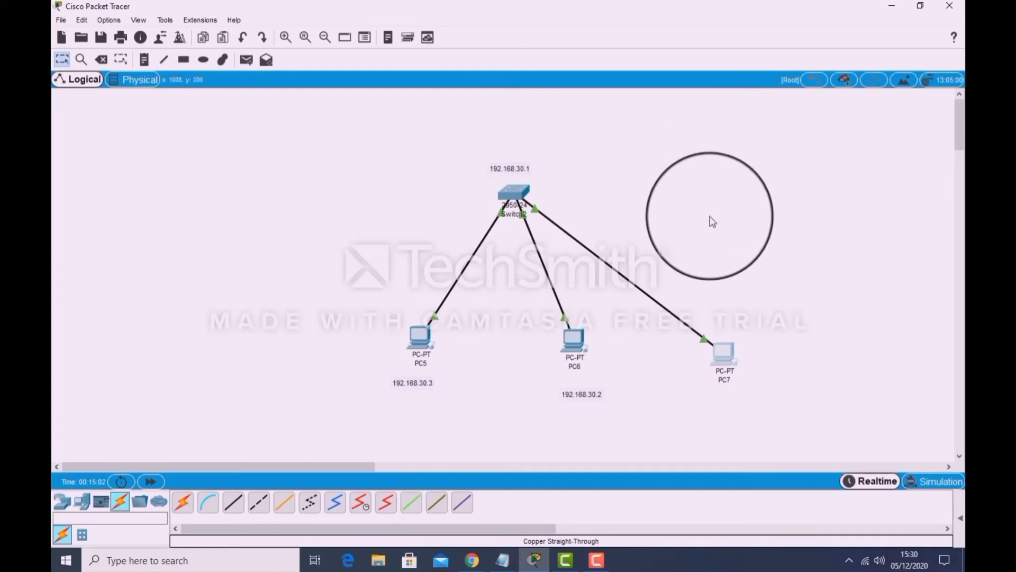
Place a text note reading 192.168.30.4 beneath PC7 in the workspace.
{"action": "left_click", "coordinate": [146, 58]}
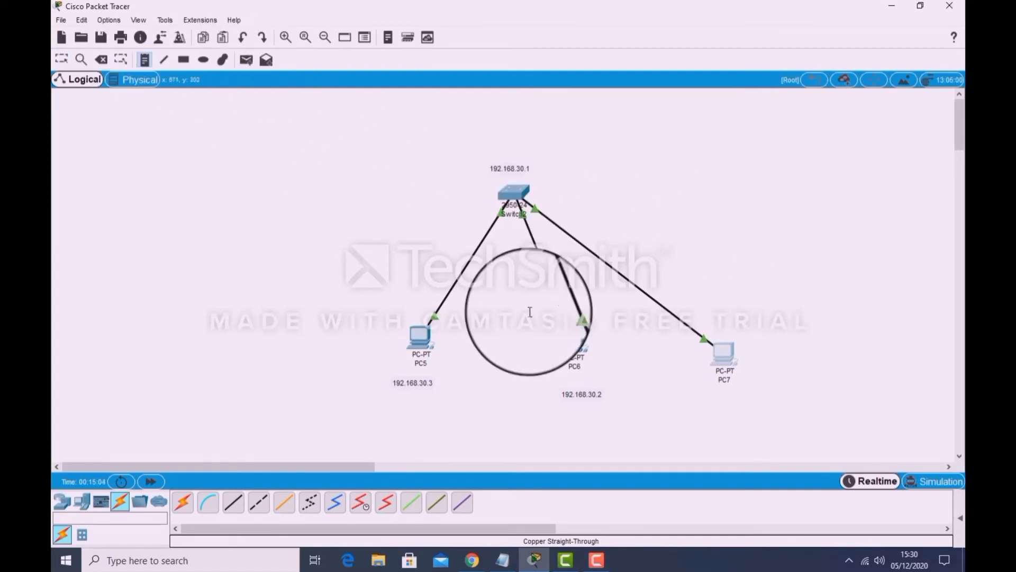
{"action": "left_click", "coordinate": [760, 399]}
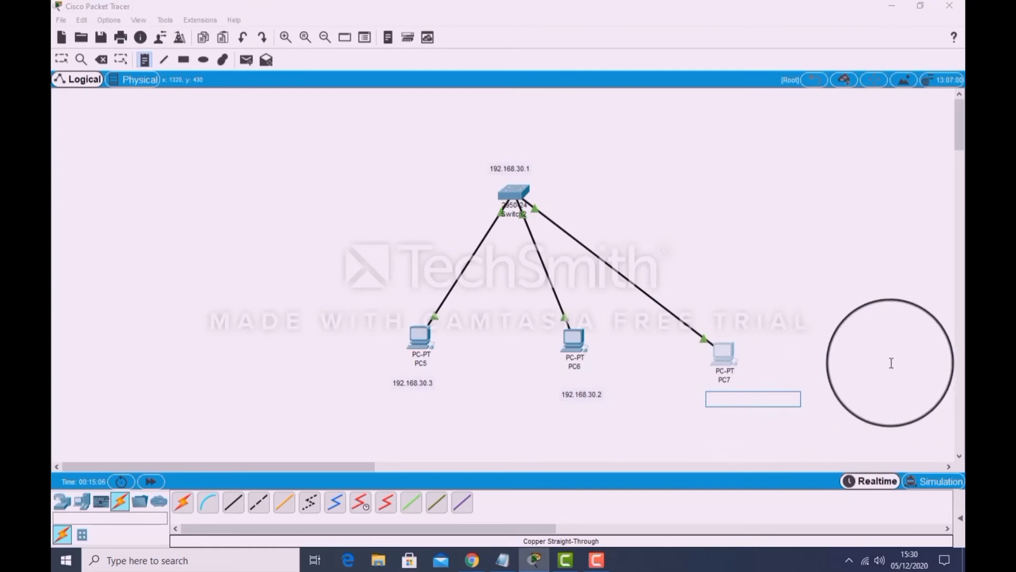
{"action": "type", "text": "1"}
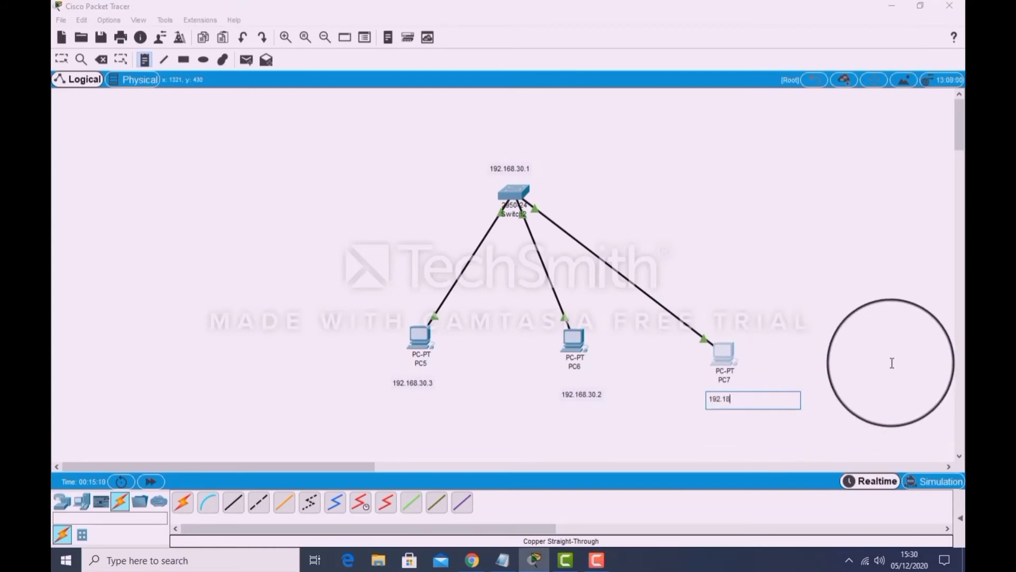
{"action": "type", "text": "92.168.30.4"}
{"action": "left_click", "coordinate": [377, 314]}
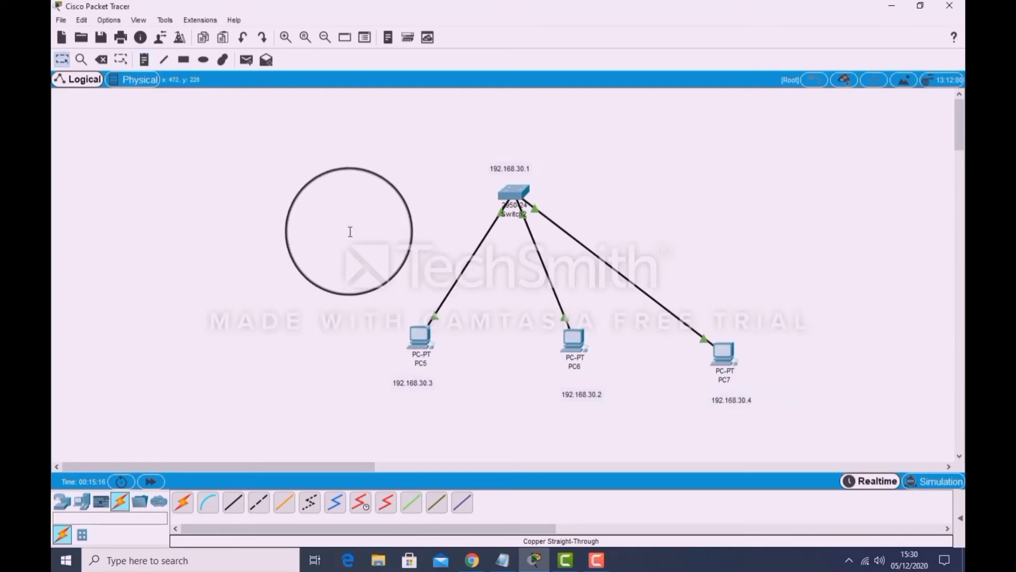
{"action": "mouse_move", "coordinate": [347, 228]}
{"action": "left_mouse_down"}
{"action": "mouse_move", "coordinate": [354, 196]}
{"action": "mouse_move", "coordinate": [402, 229]}
{"action": "mouse_move", "coordinate": [356, 243]}
{"action": "mouse_move", "coordinate": [358, 254]}
{"action": "left_mouse_up"}
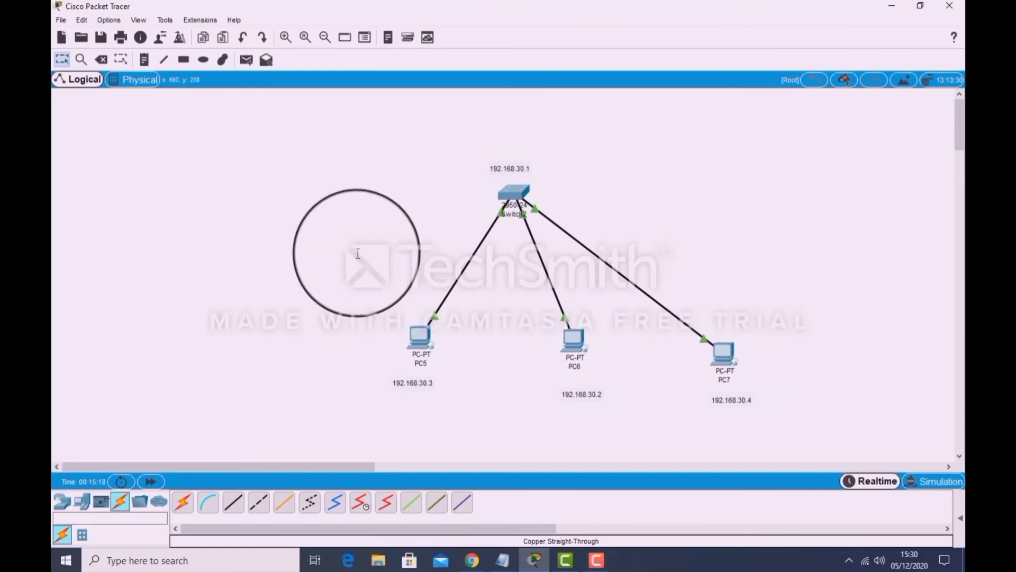
Send a simple PDU from PC7 to PC6 and check the event list in Simulation mode, returning to Realtime mode.
{"action": "left_click", "coordinate": [247, 61]}
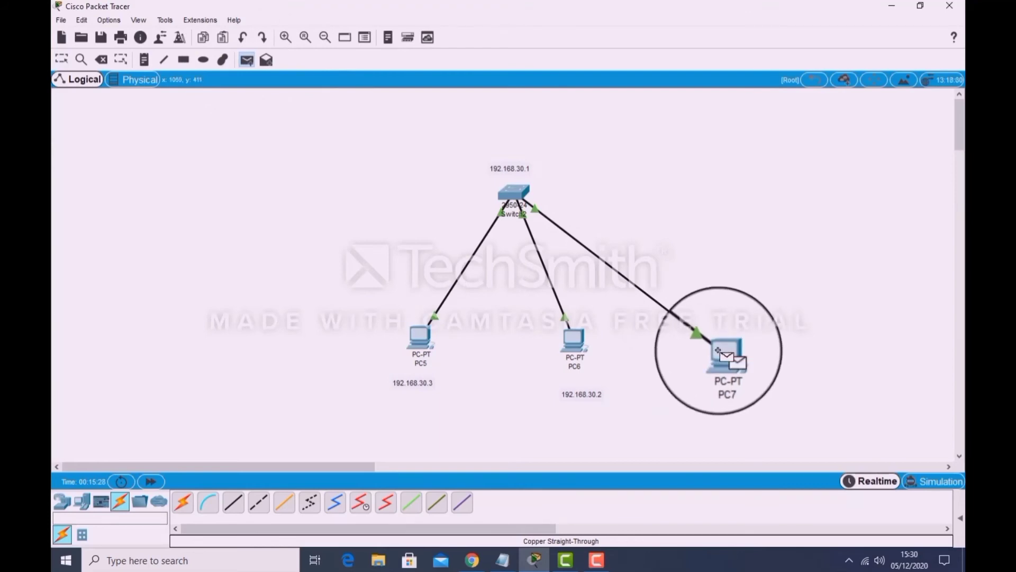
{"action": "left_click", "coordinate": [719, 350]}
{"action": "left_click", "coordinate": [573, 339]}
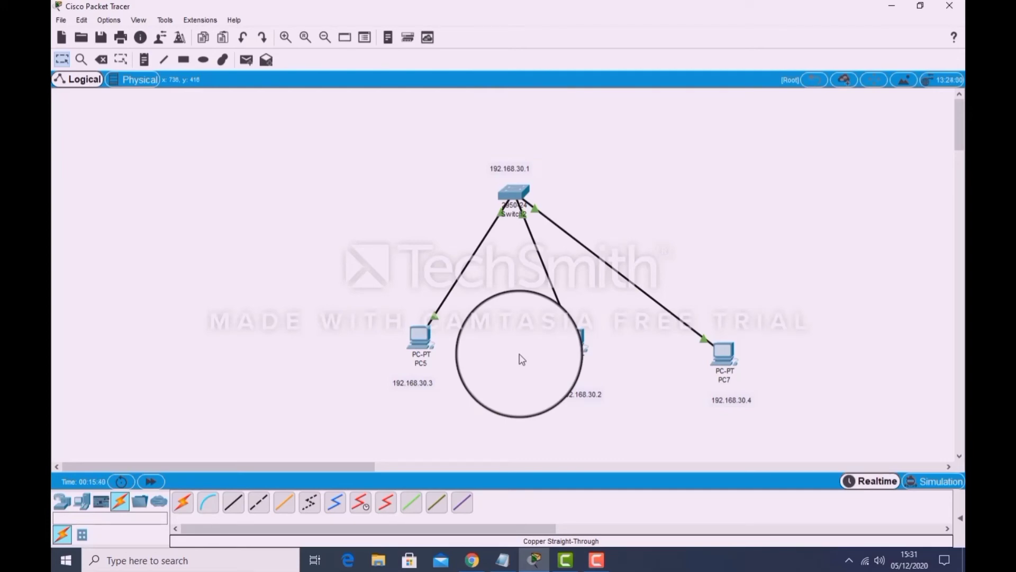
{"action": "left_click", "coordinate": [911, 481]}
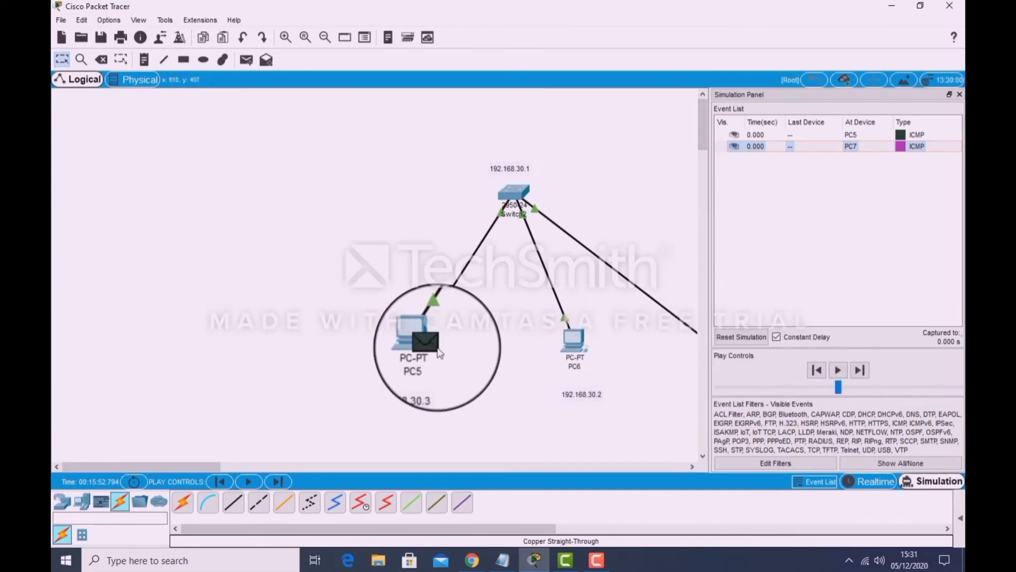
{"action": "left_click", "coordinate": [881, 486]}
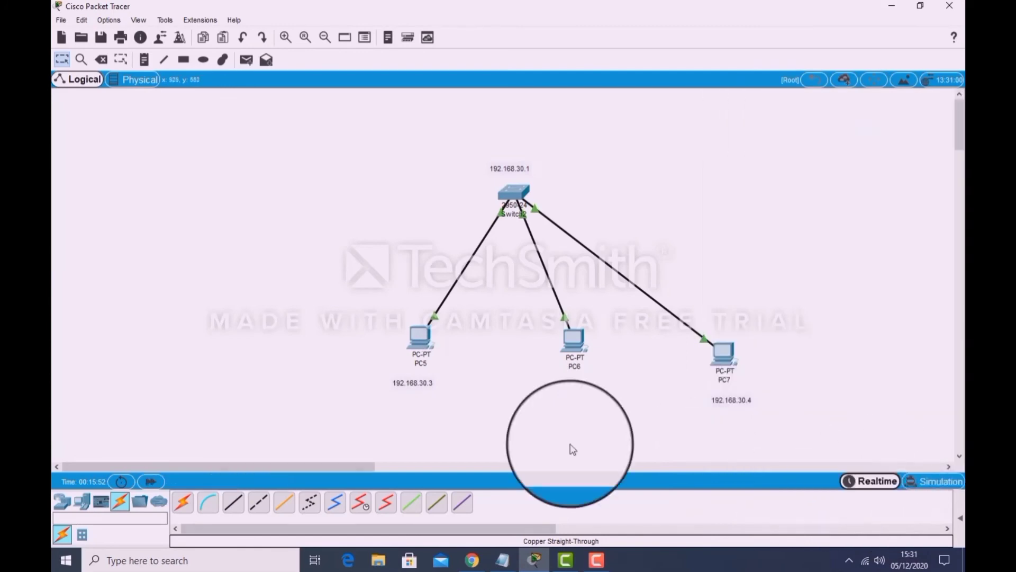
Run ping 192.168.30.2 from PC5's Command Prompt and close the PC5 window.
{"action": "left_click", "coordinate": [416, 336]}
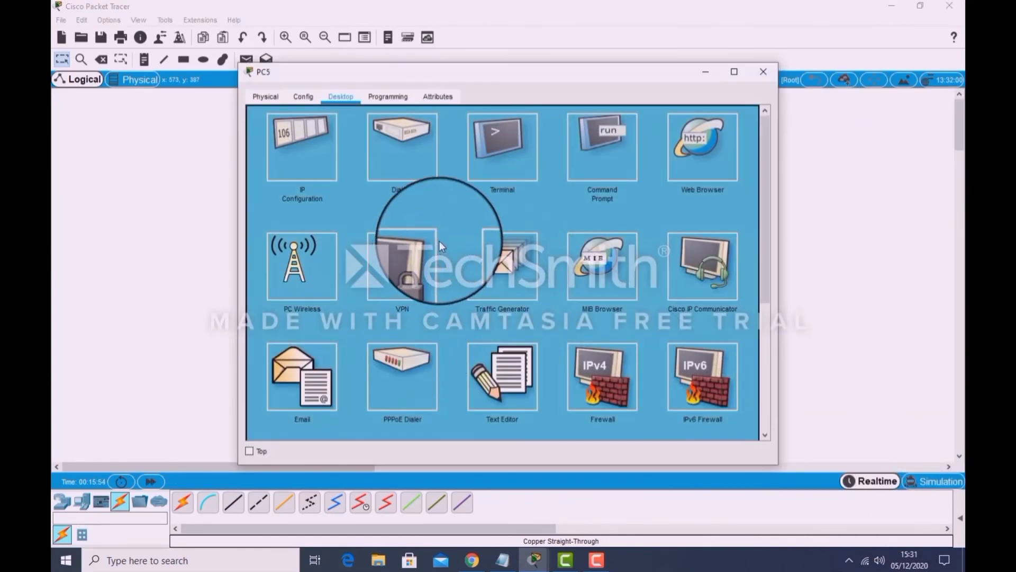
{"action": "left_click", "coordinate": [633, 154]}
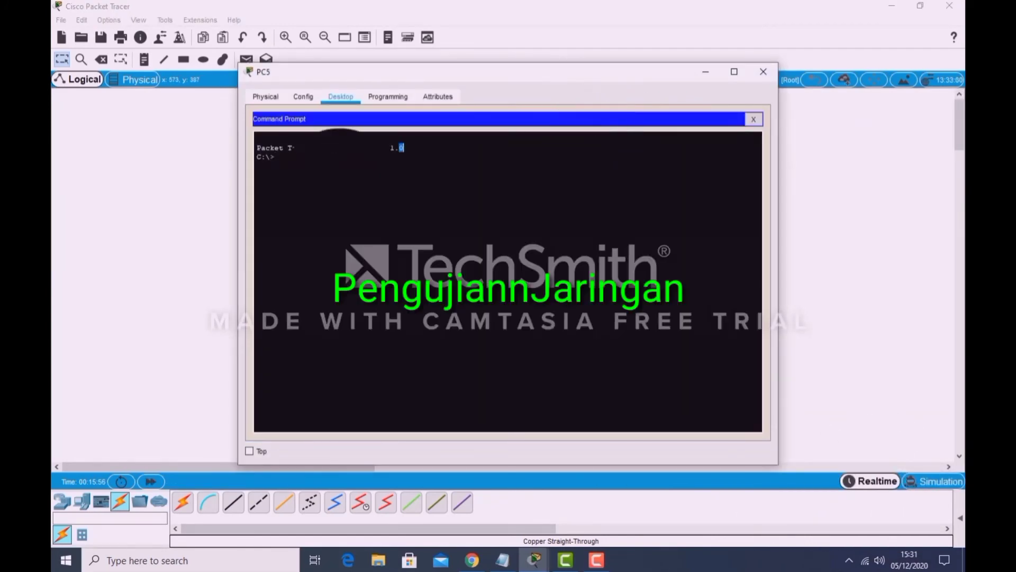
{"action": "type", "text": "PIN"}
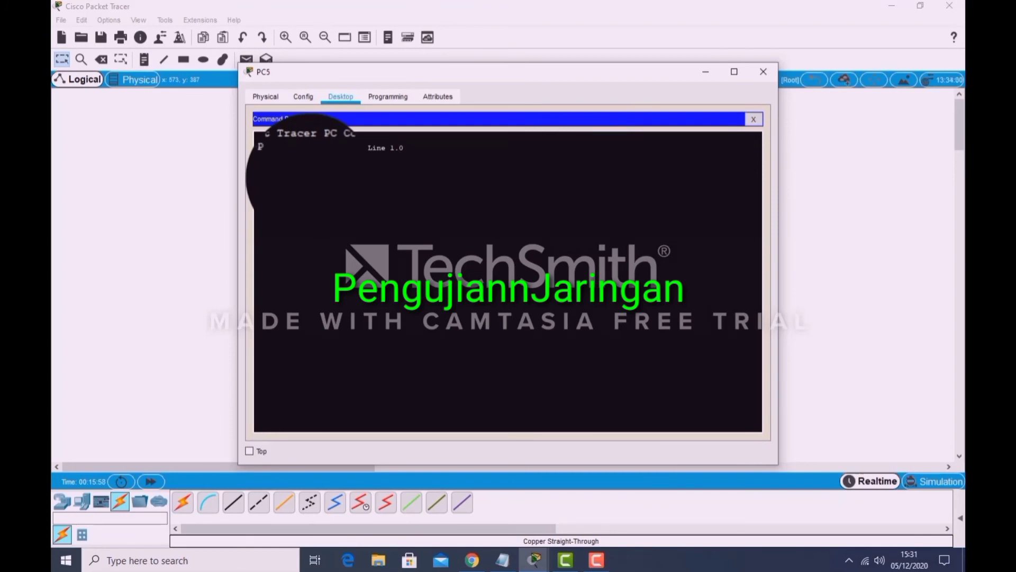
{"action": "key", "text": "BackSpace"}
{"action": "key", "text": "BackSpace"}
{"action": "key", "text": "BackSpace"}
{"action": "type", "text": "ping"}
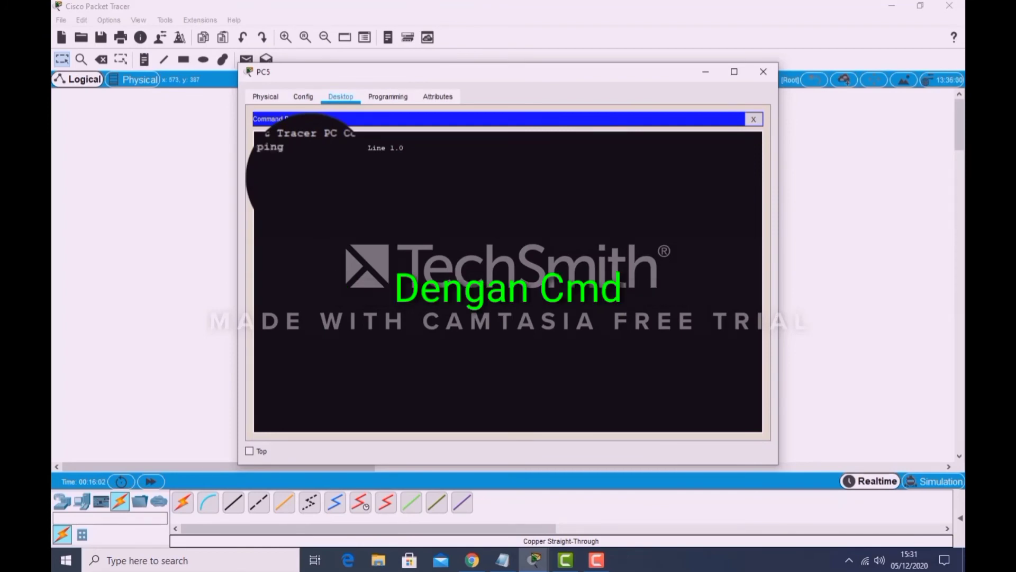
{"action": "type", "text": " 192.168.30."}
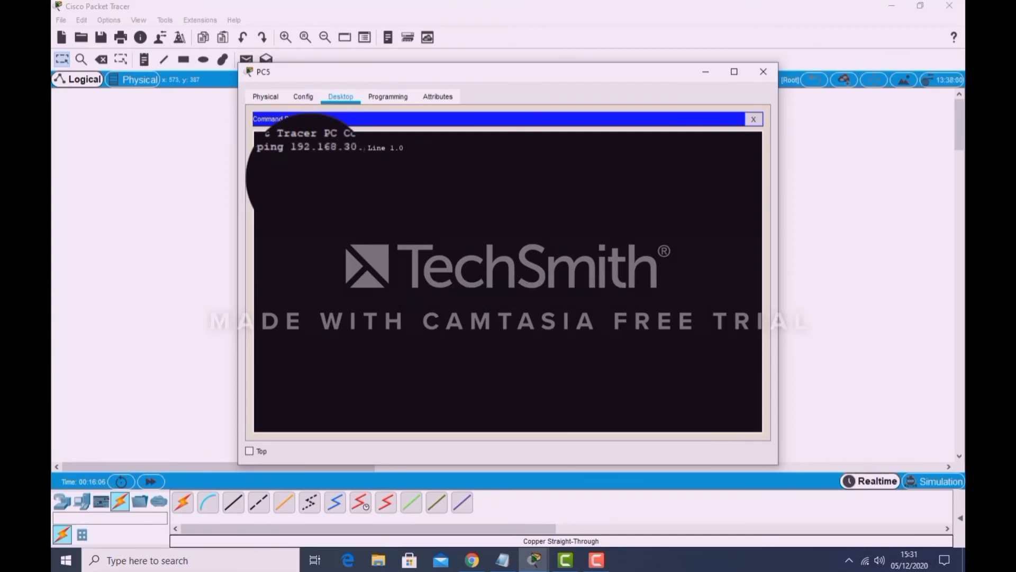
{"action": "key", "text": "Return"}
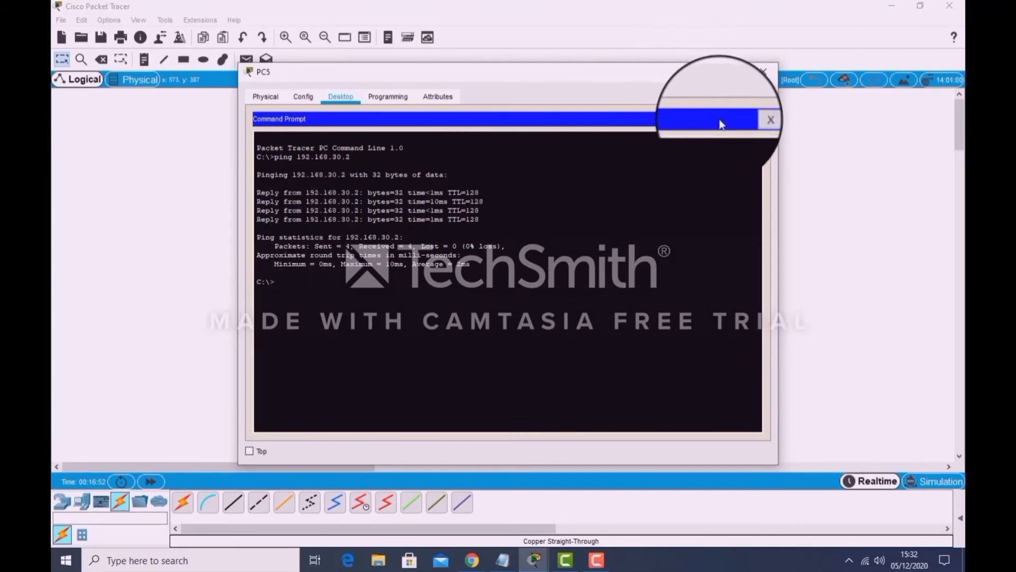
{"action": "left_click", "coordinate": [763, 71]}
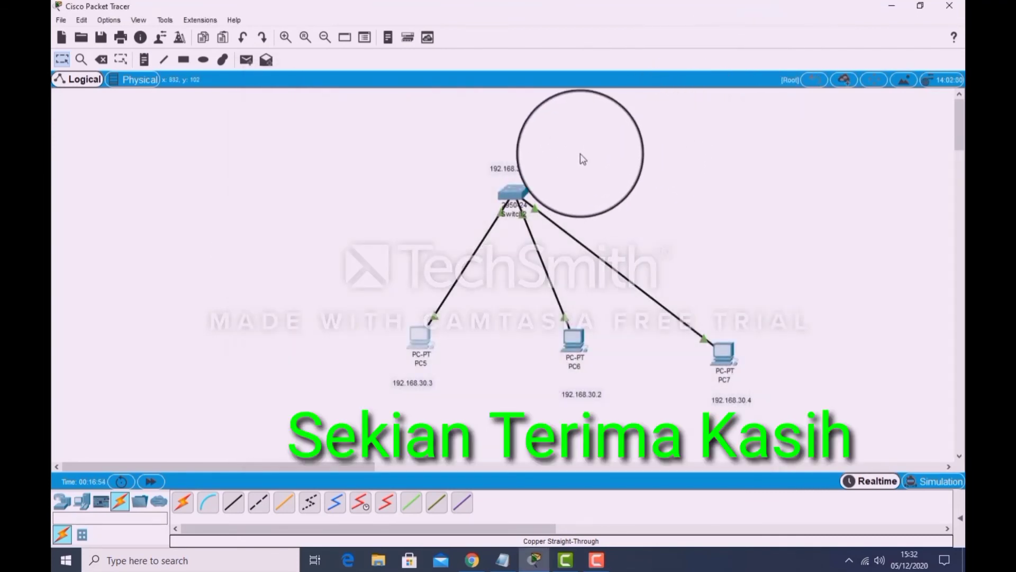